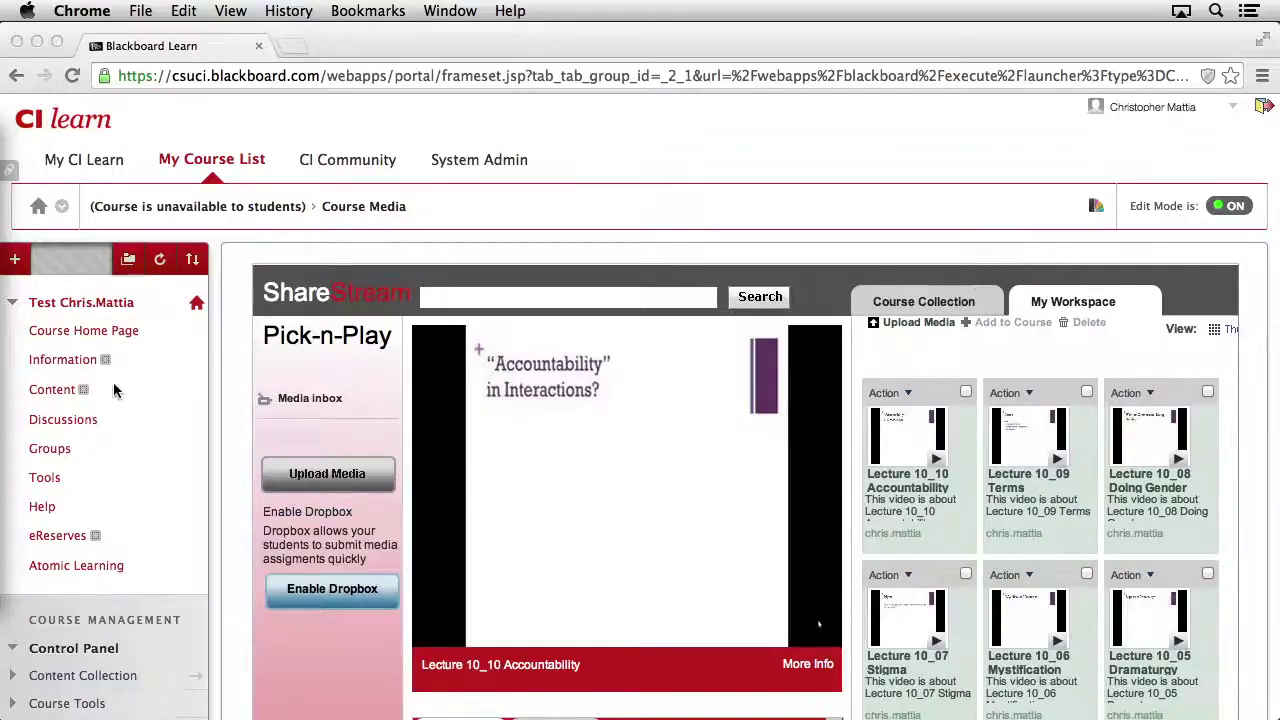
Step: Launch the ShareStream MediaManager from the course Tools page
left_click(44, 480)
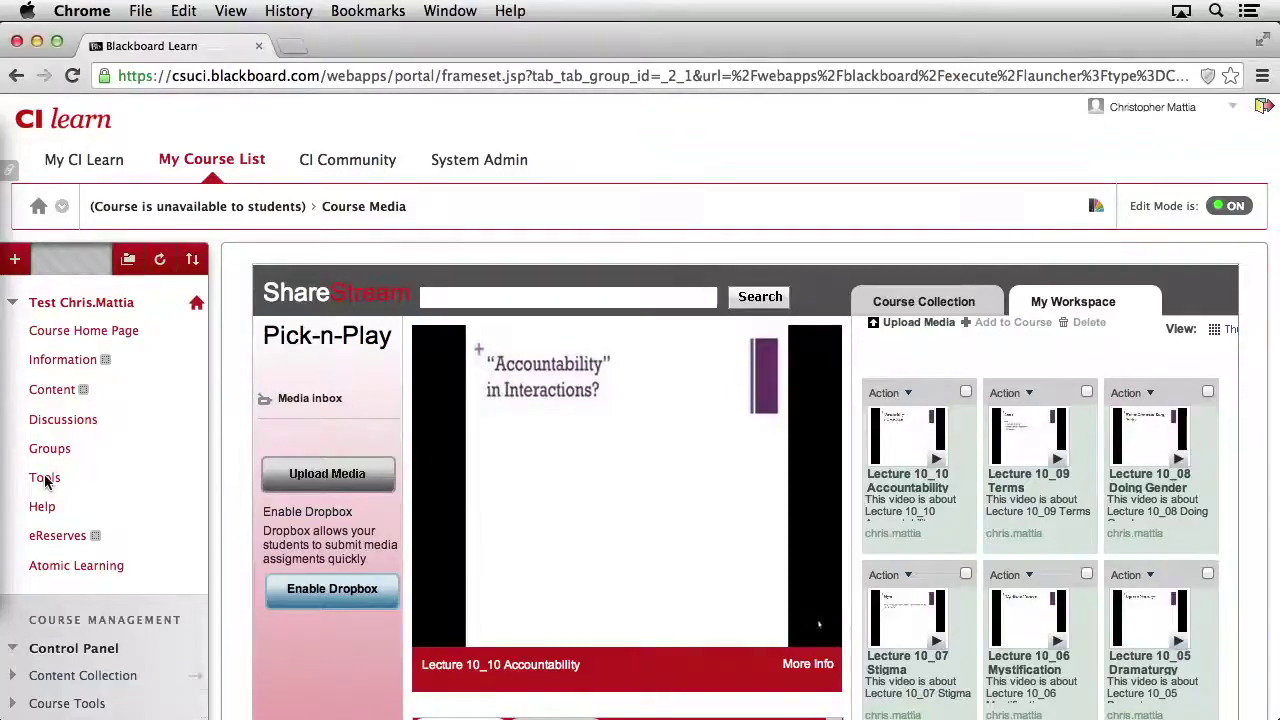
scroll(667, 513, "down", 10)
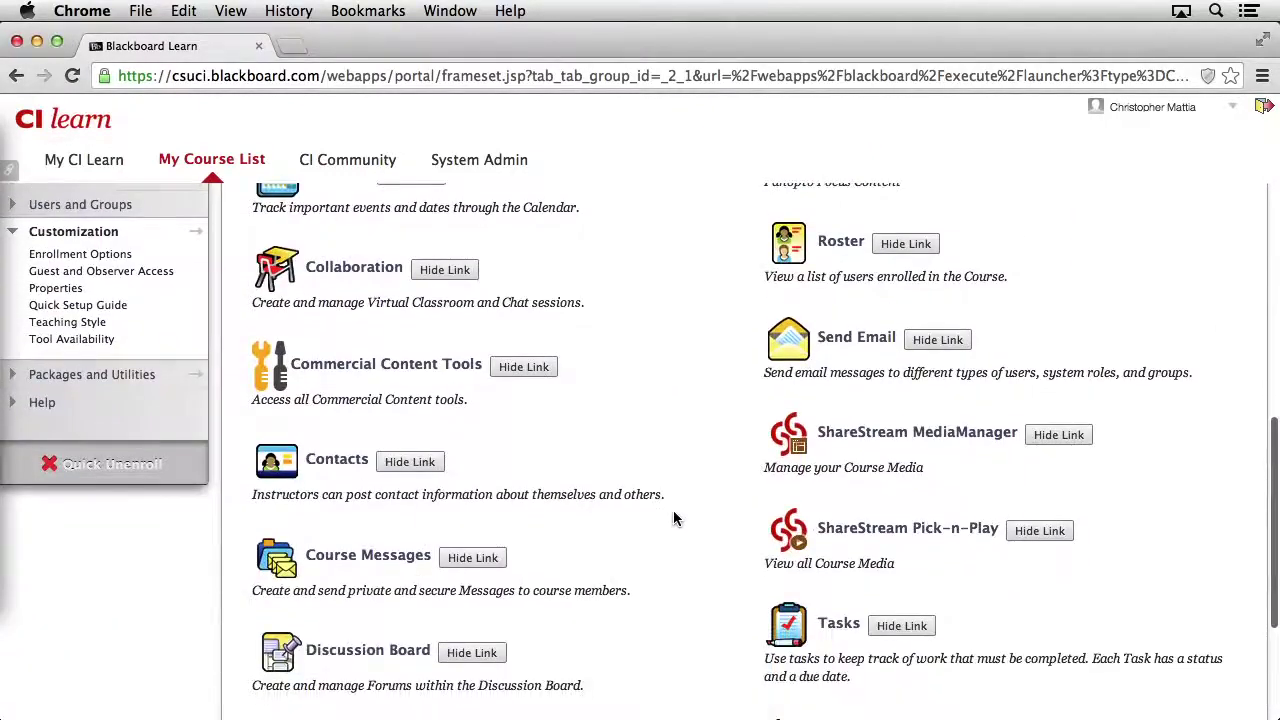
scroll(920, 452, "up", 1)
scroll(920, 452, "down", 1)
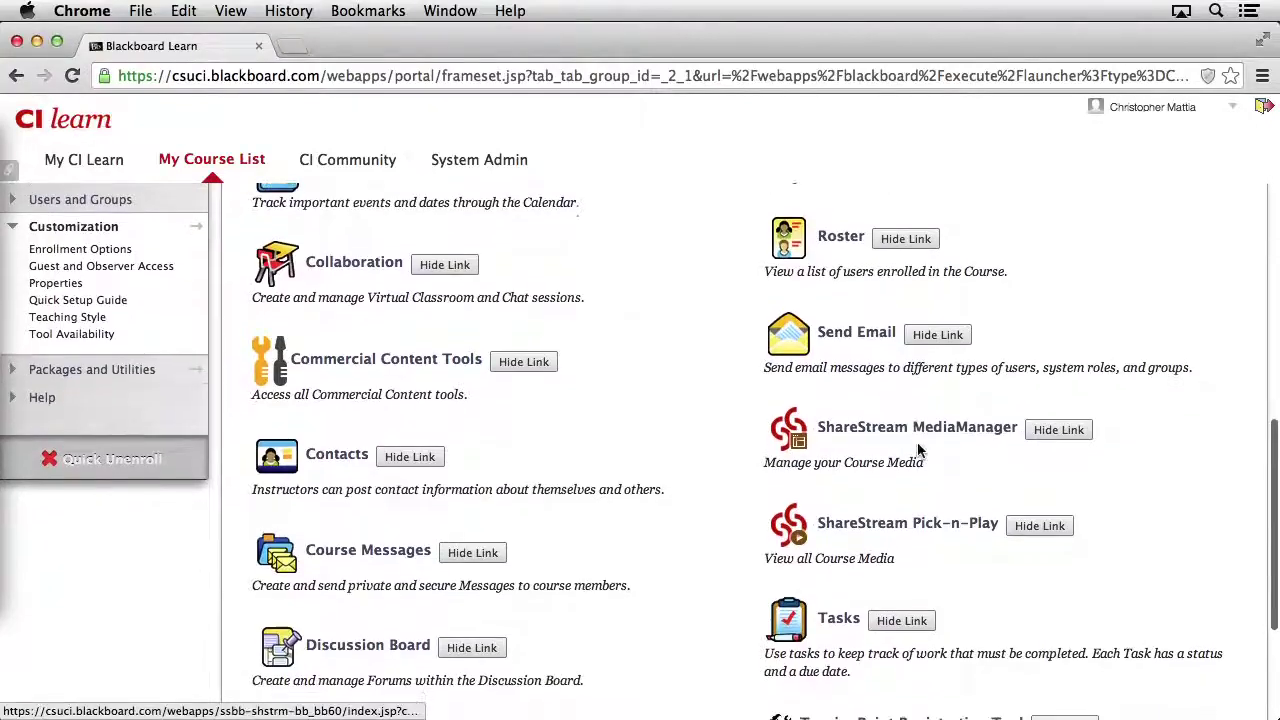
left_click(925, 437)
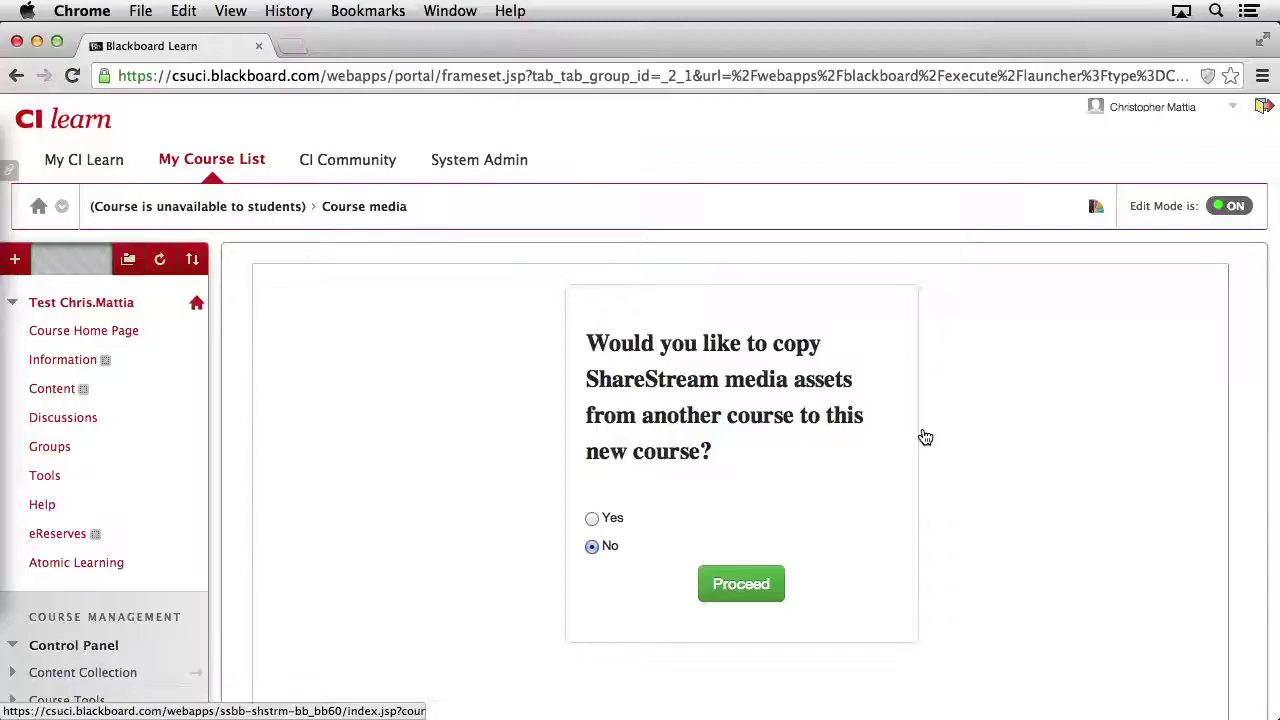
Step: Proceed without copying media from another course and start adding a new collection
left_click(745, 588)
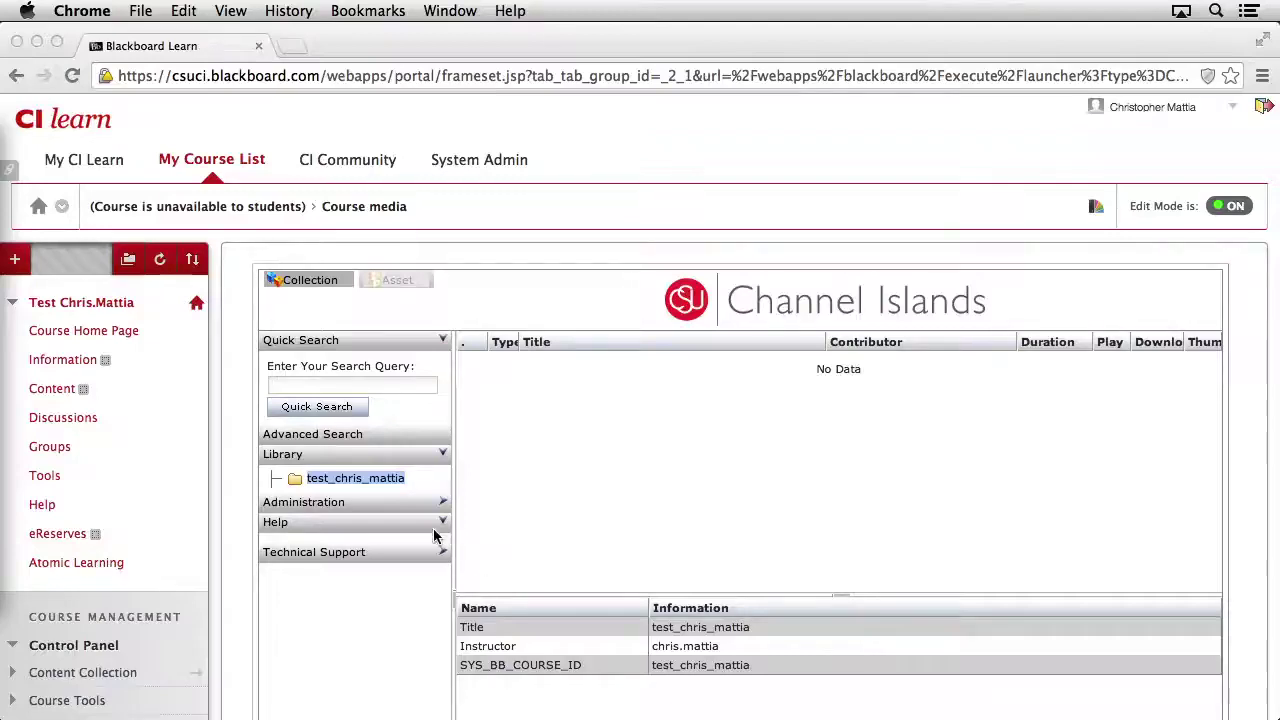
left_click(301, 482)
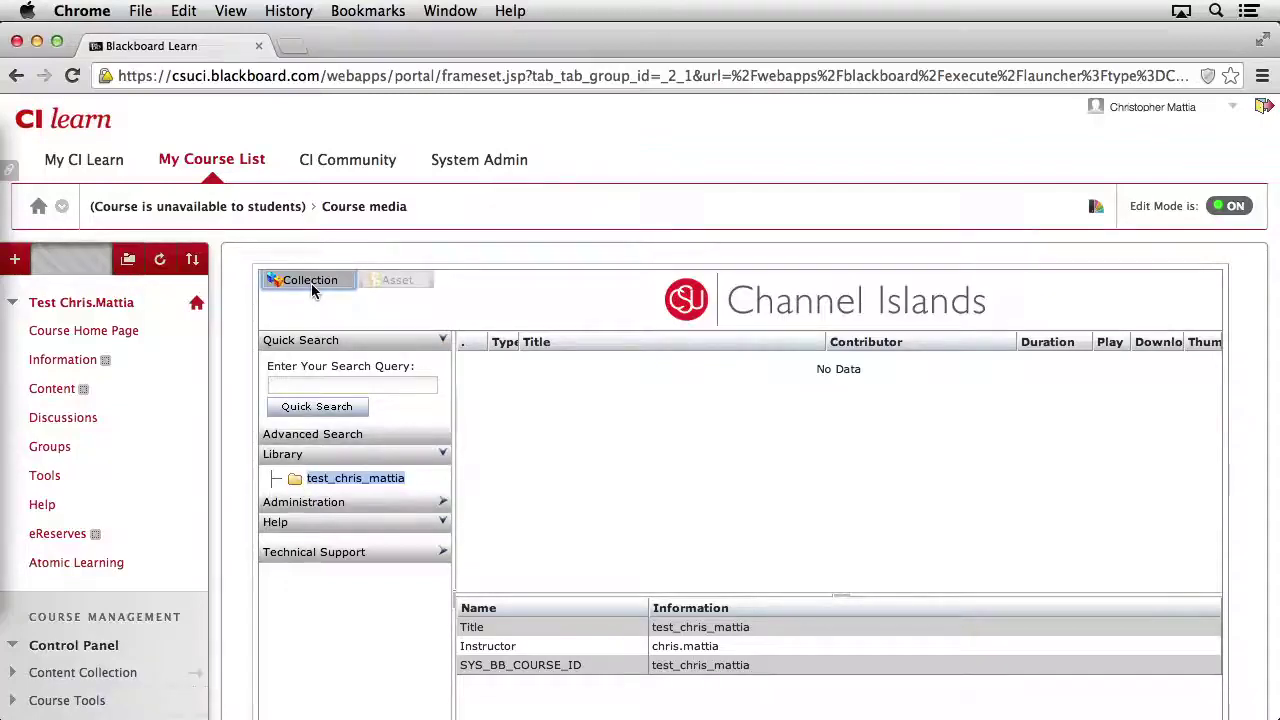
left_click(344, 279)
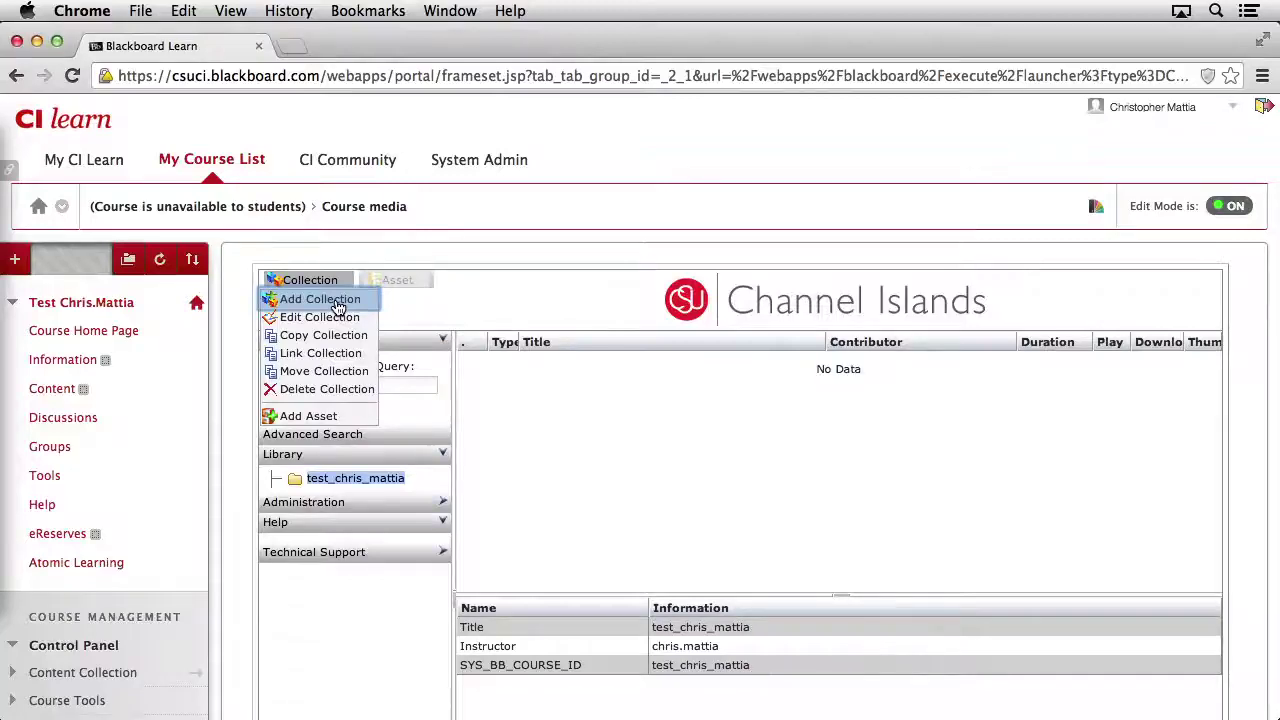
left_click(337, 305)
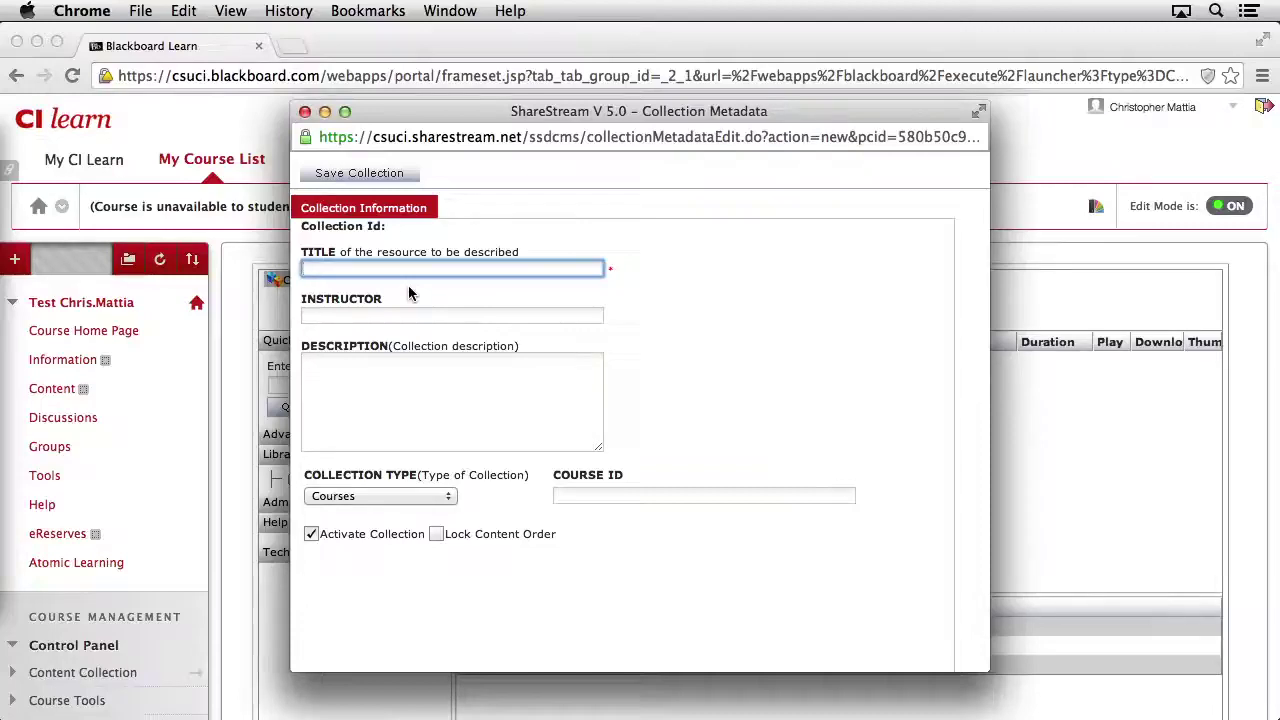
Step: Save a Courses collection 'Lecture 10' with the instructor and description 'Lecture 10 slides for Sociology 101'
type("Lecture 10")
key("Tab")
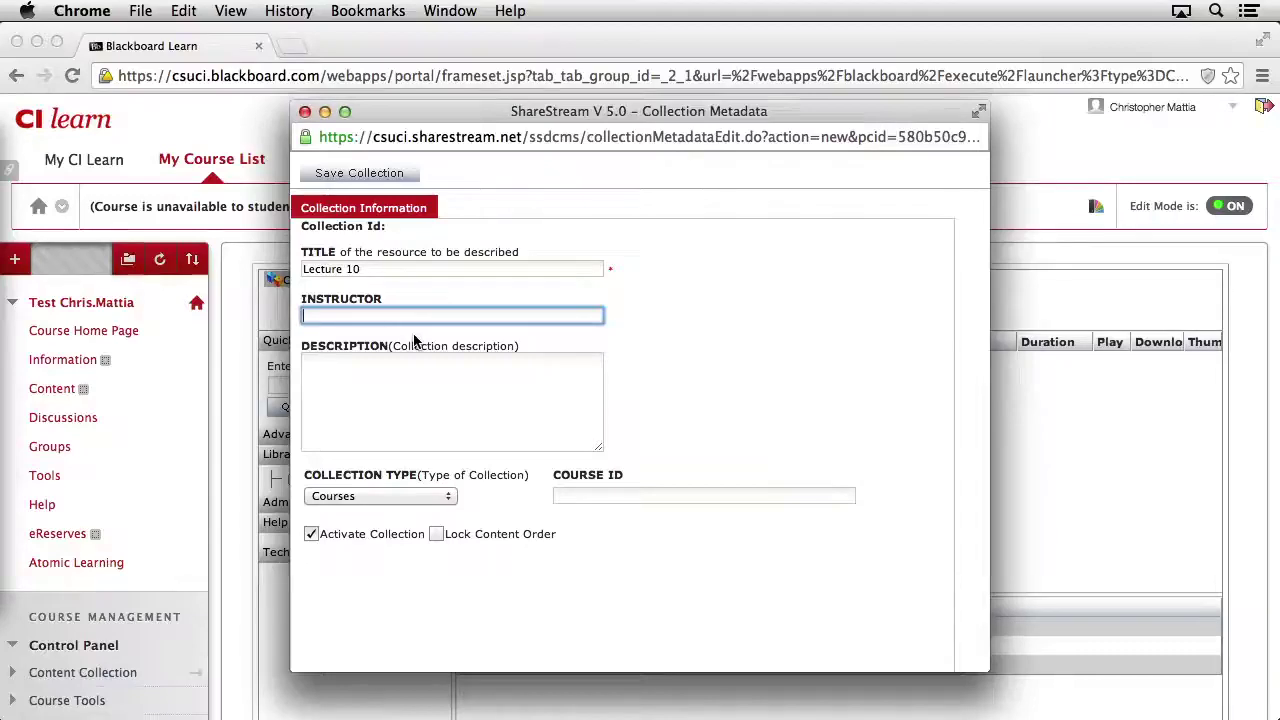
key("Tab")
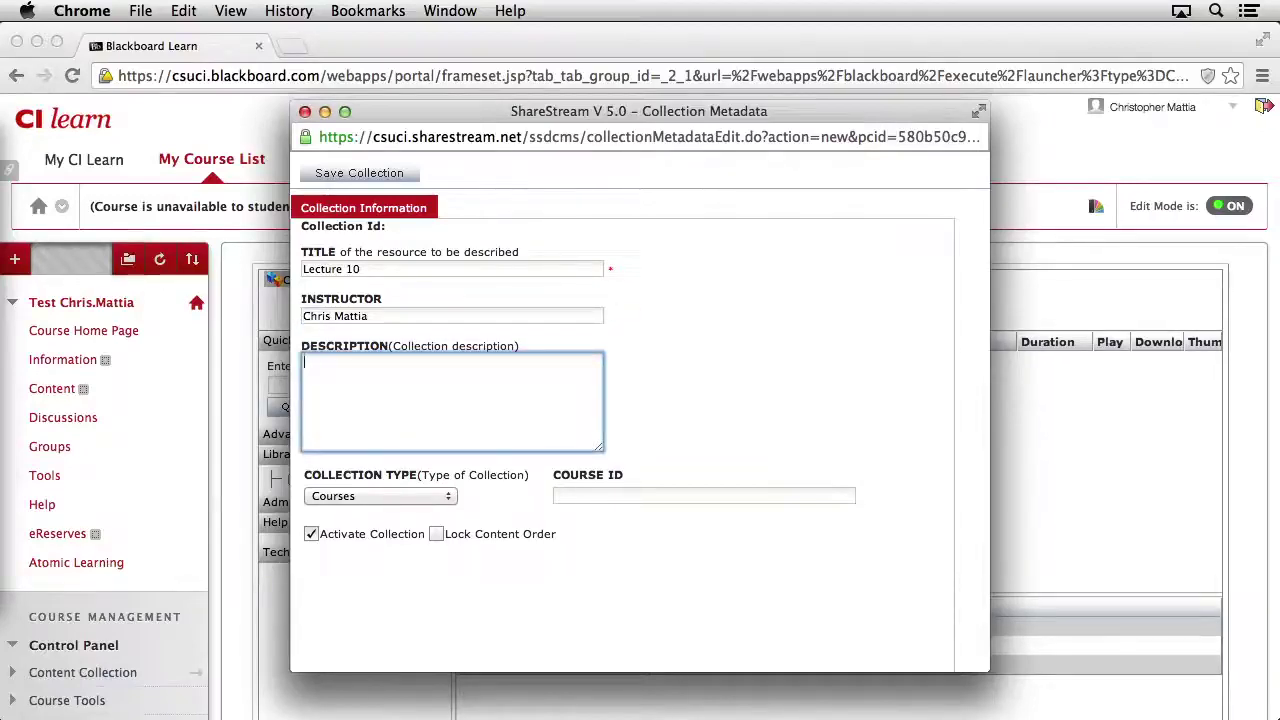
type("Lecture 10 slides for Sociology 101")
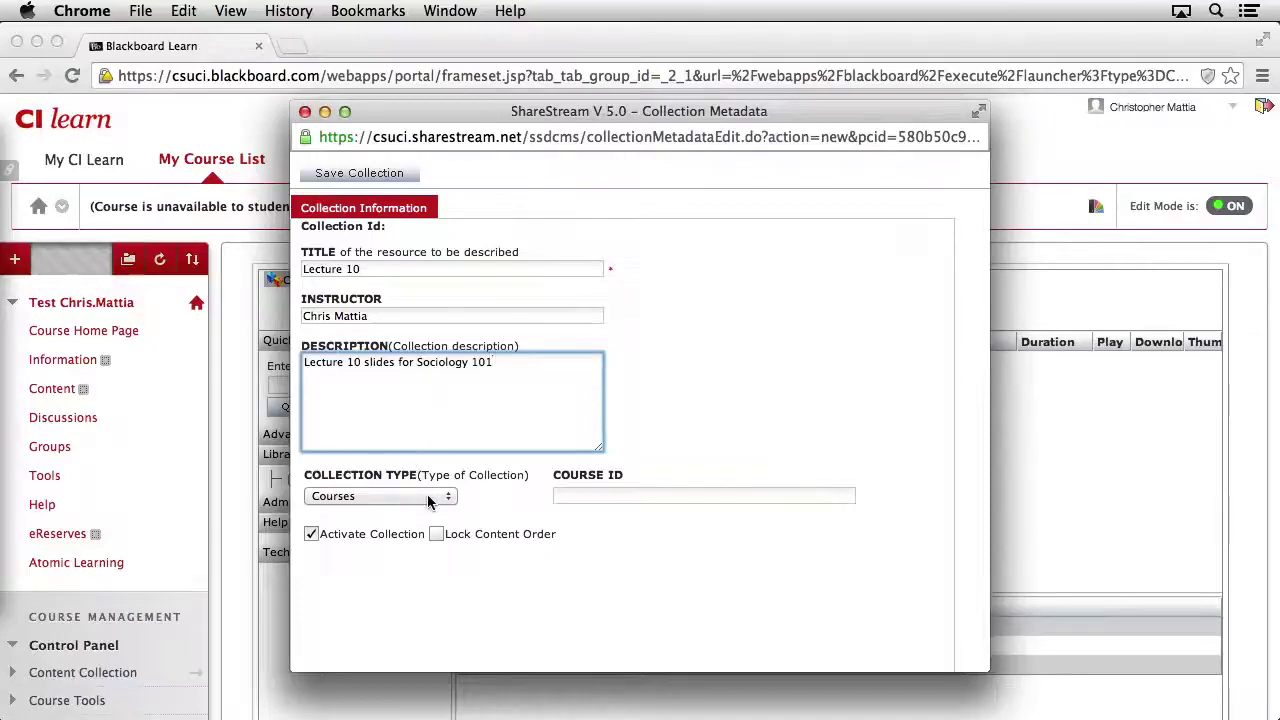
left_click(445, 498)
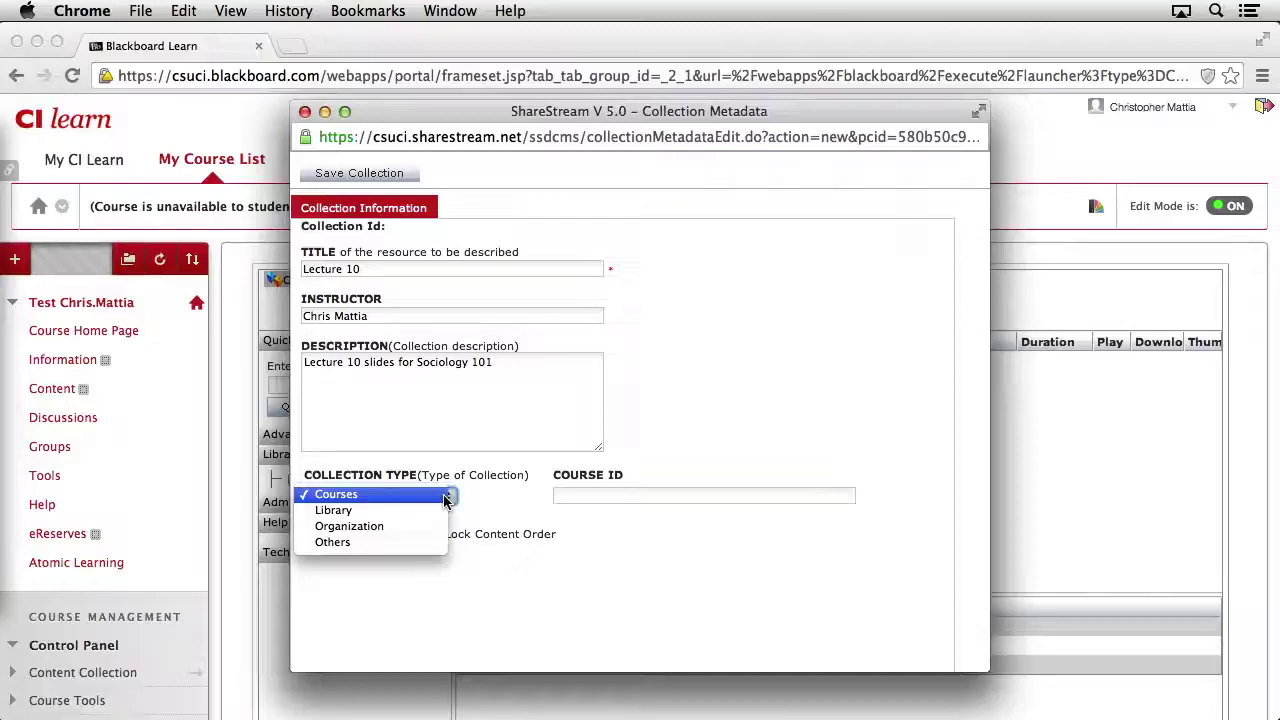
left_click(440, 495)
left_click(564, 496)
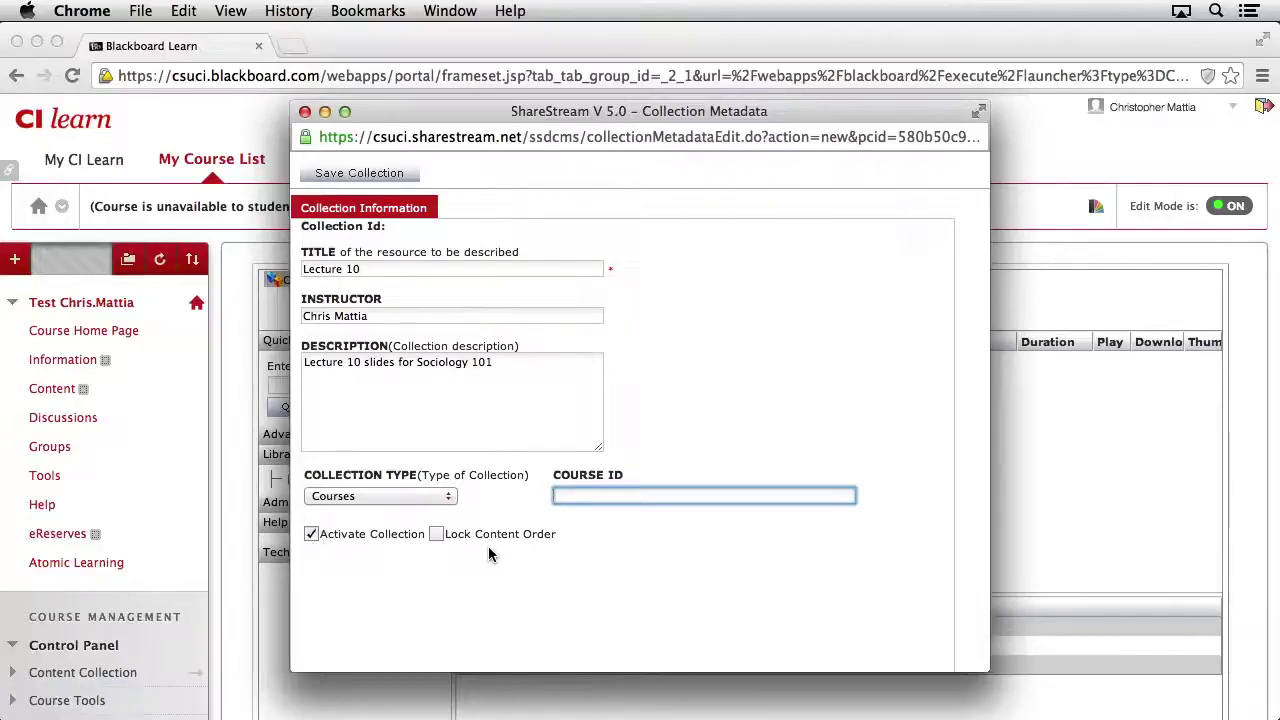
left_click(368, 175)
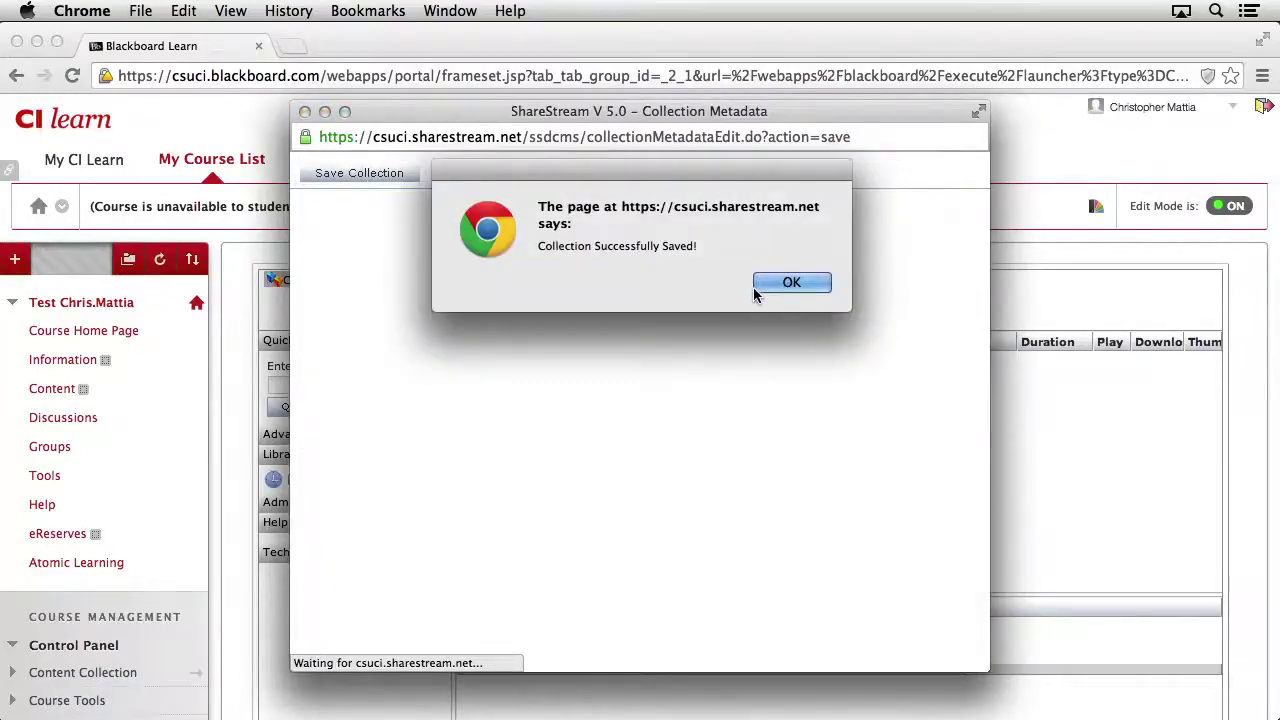
left_click(793, 286)
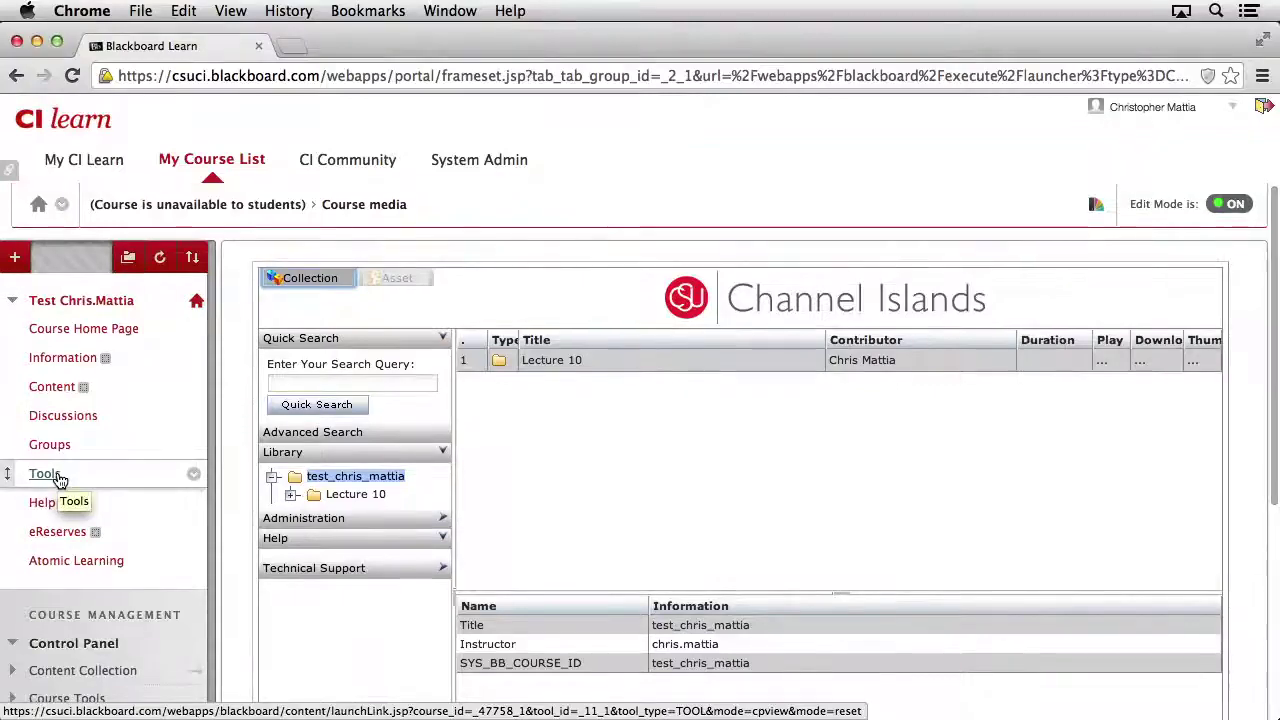
Step: Open the course Tools in a second tab and launch ShareStream Pick-n-Play there
left_click(45, 476)
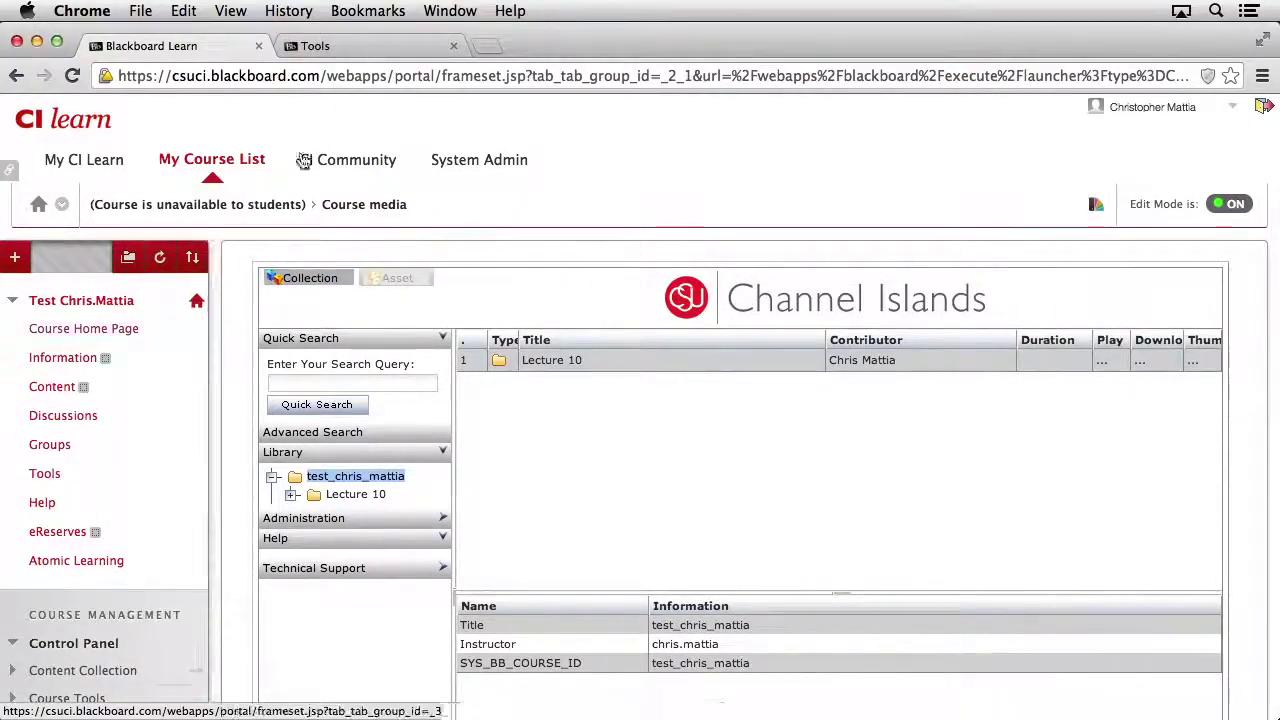
left_click(390, 48)
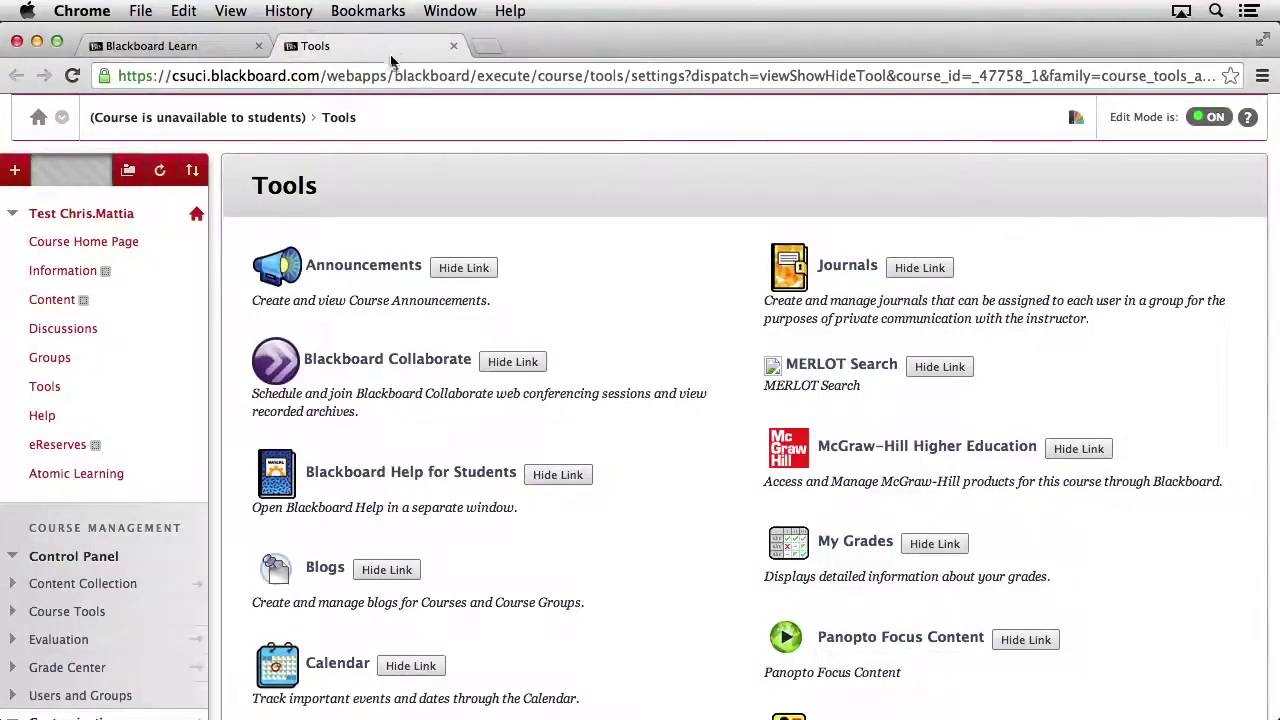
scroll(632, 542, "down", 5)
scroll(632, 542, "down", 2)
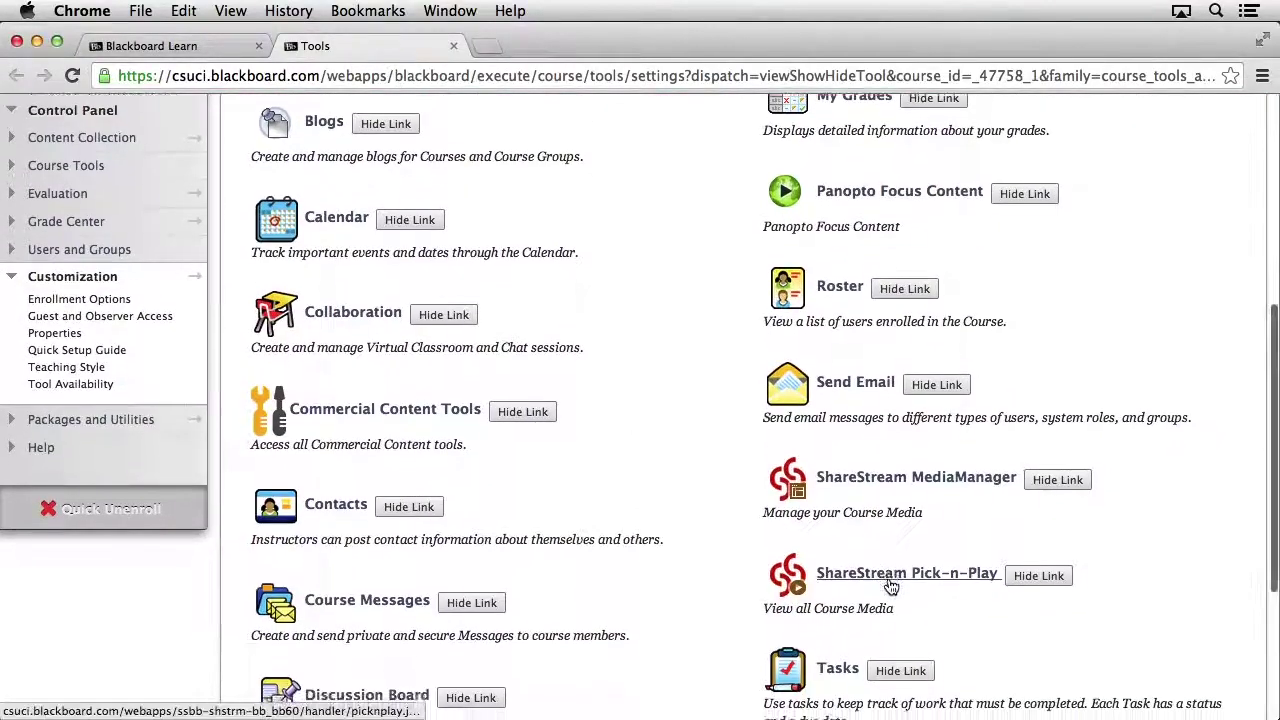
left_click(882, 569)
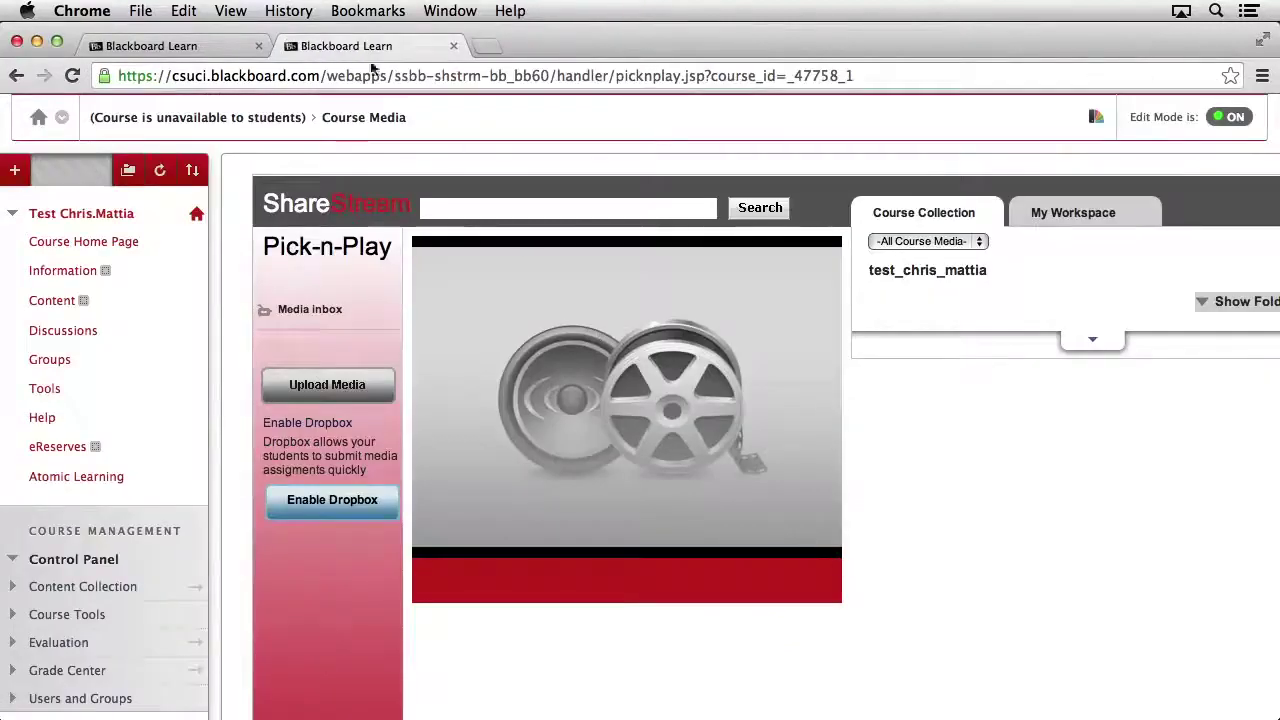
Step: Look inside the course collection's Lecture 10 folder, then switch to the My Workspace videos
left_click(190, 47)
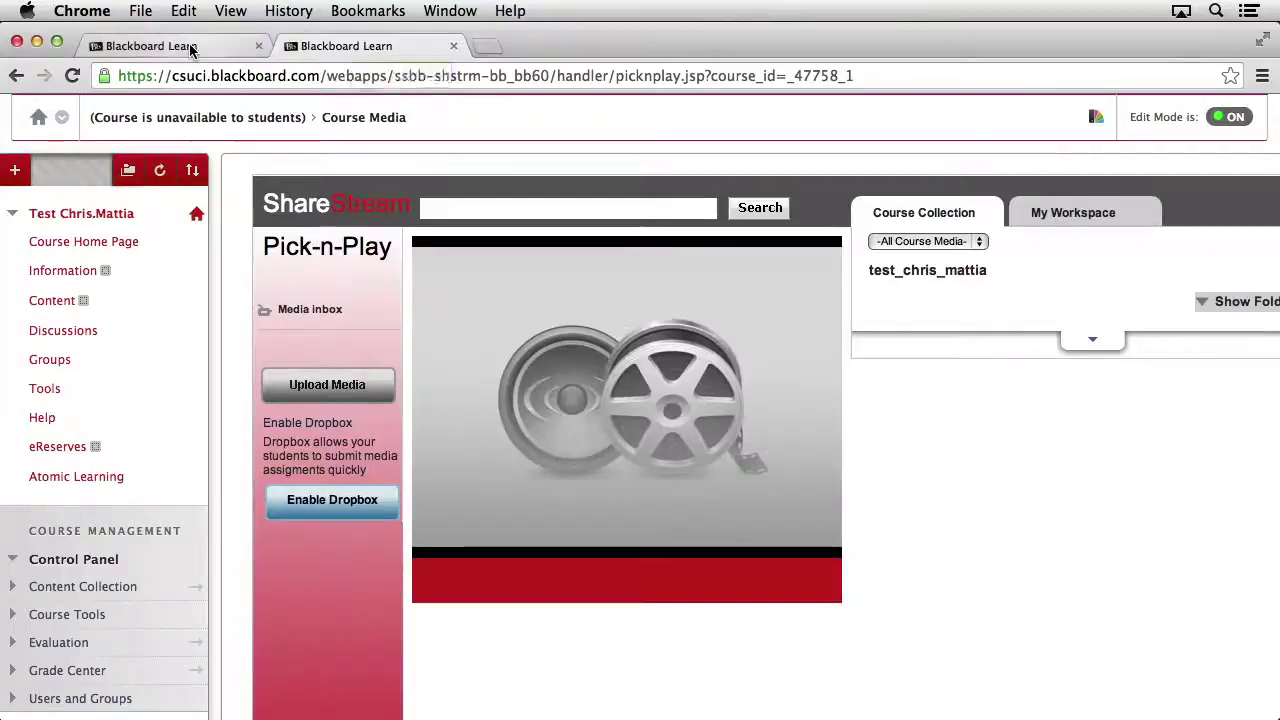
left_click(327, 50)
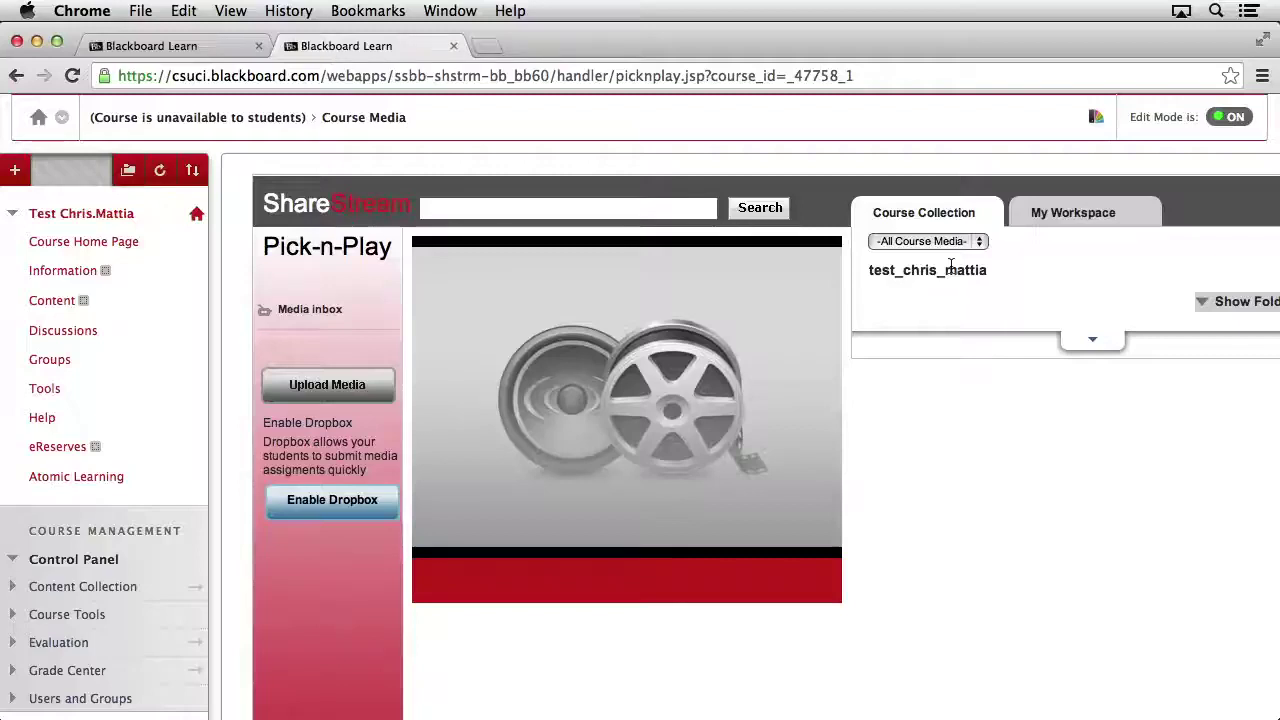
scroll(1097, 309, "right", 3)
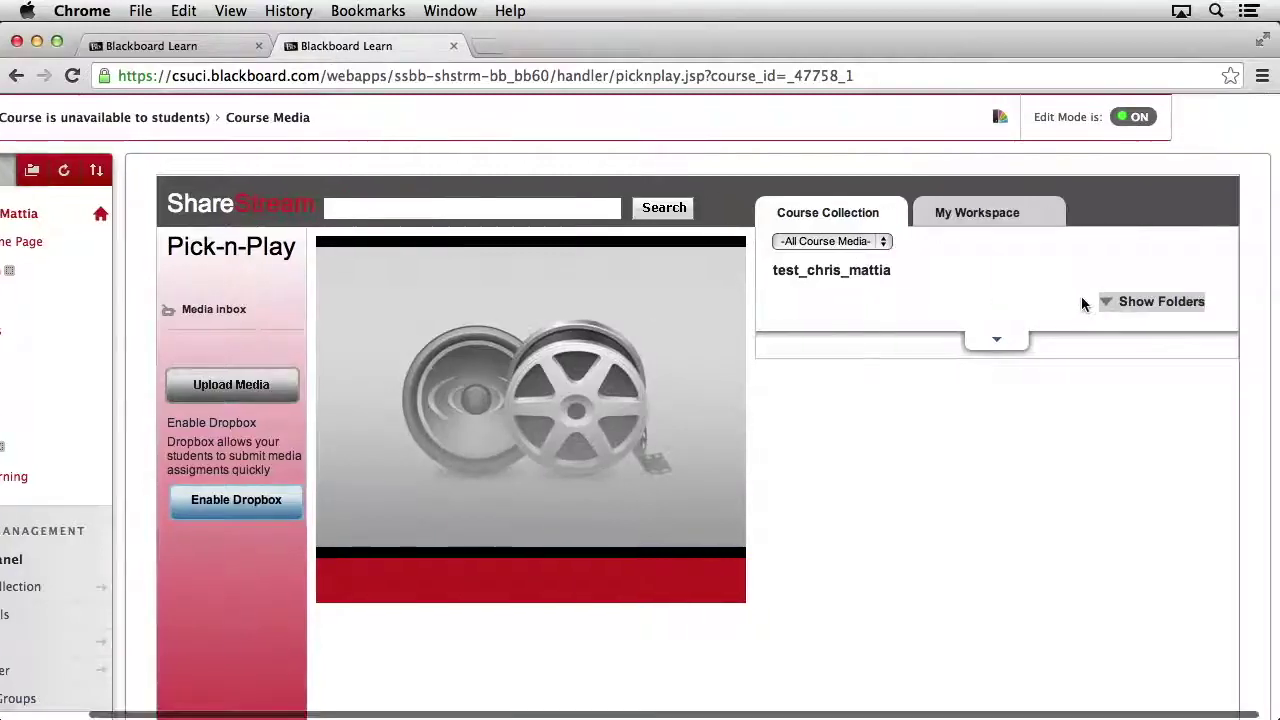
left_click(1145, 305)
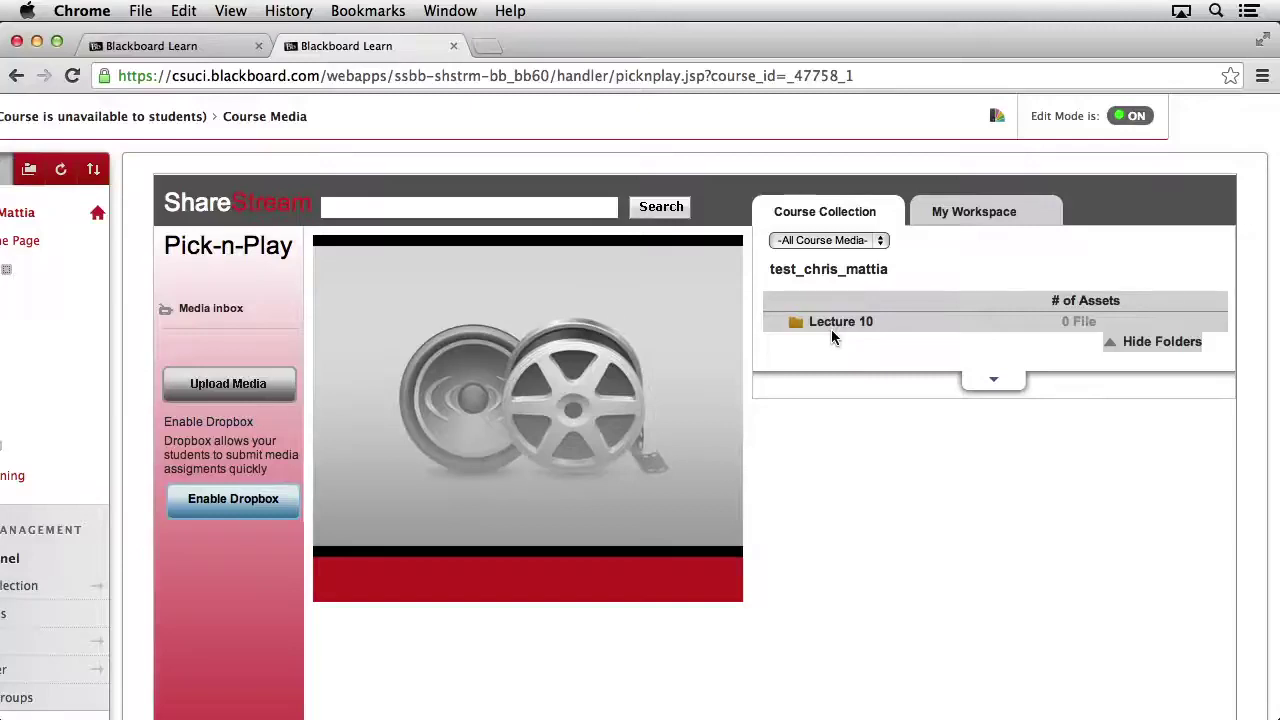
left_click(831, 321)
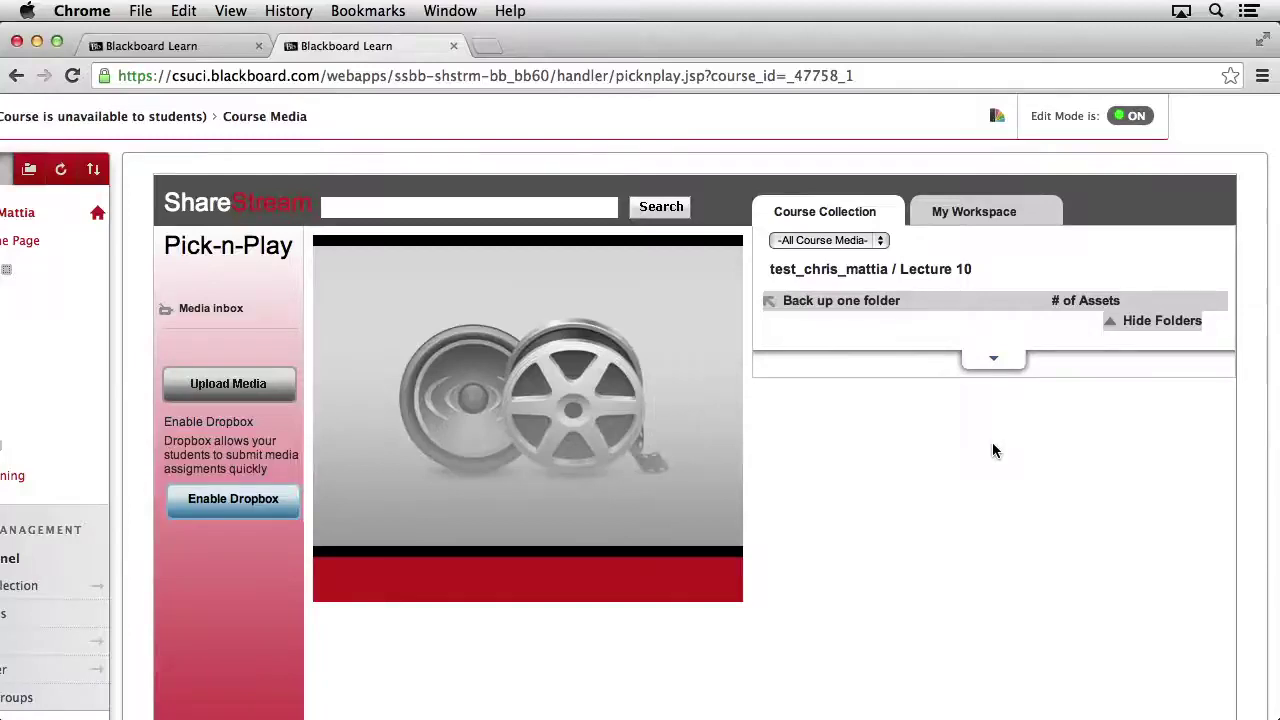
left_click(993, 219)
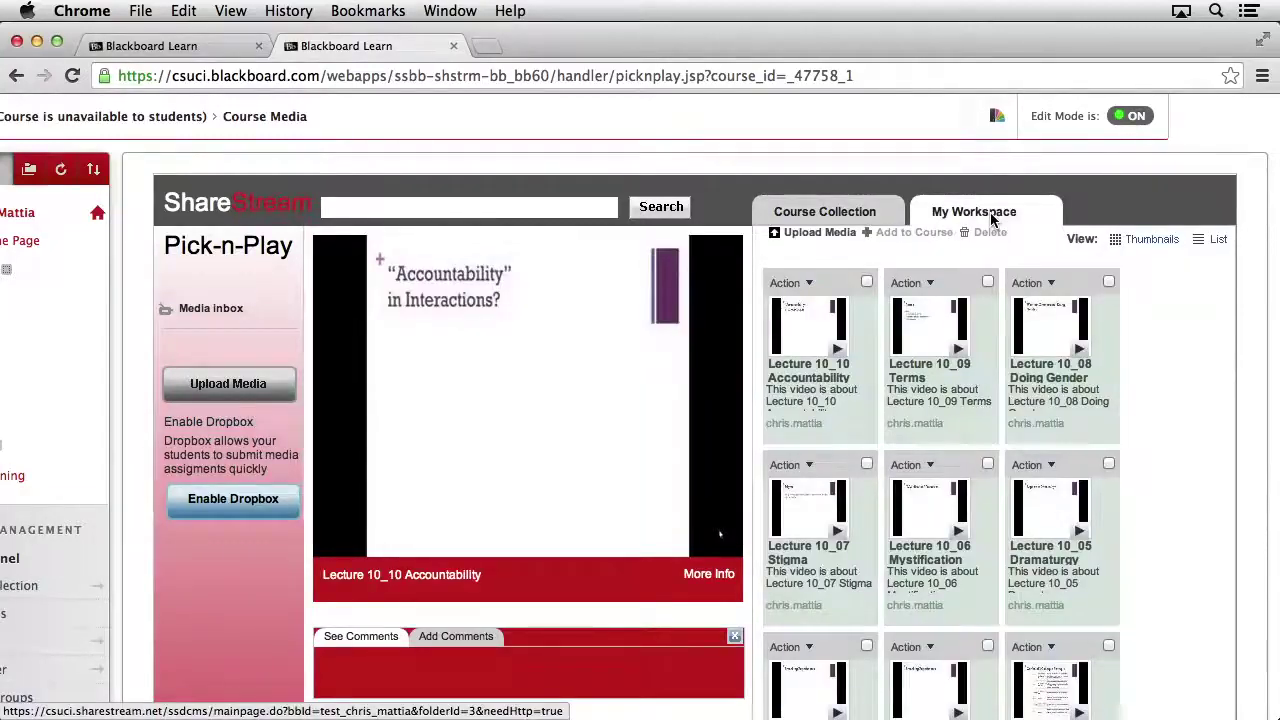
scroll(866, 286, "down", 1)
Step: Mark the first six videos, Lecture 10_10 Accountability through Lecture 10_05
left_click(866, 279)
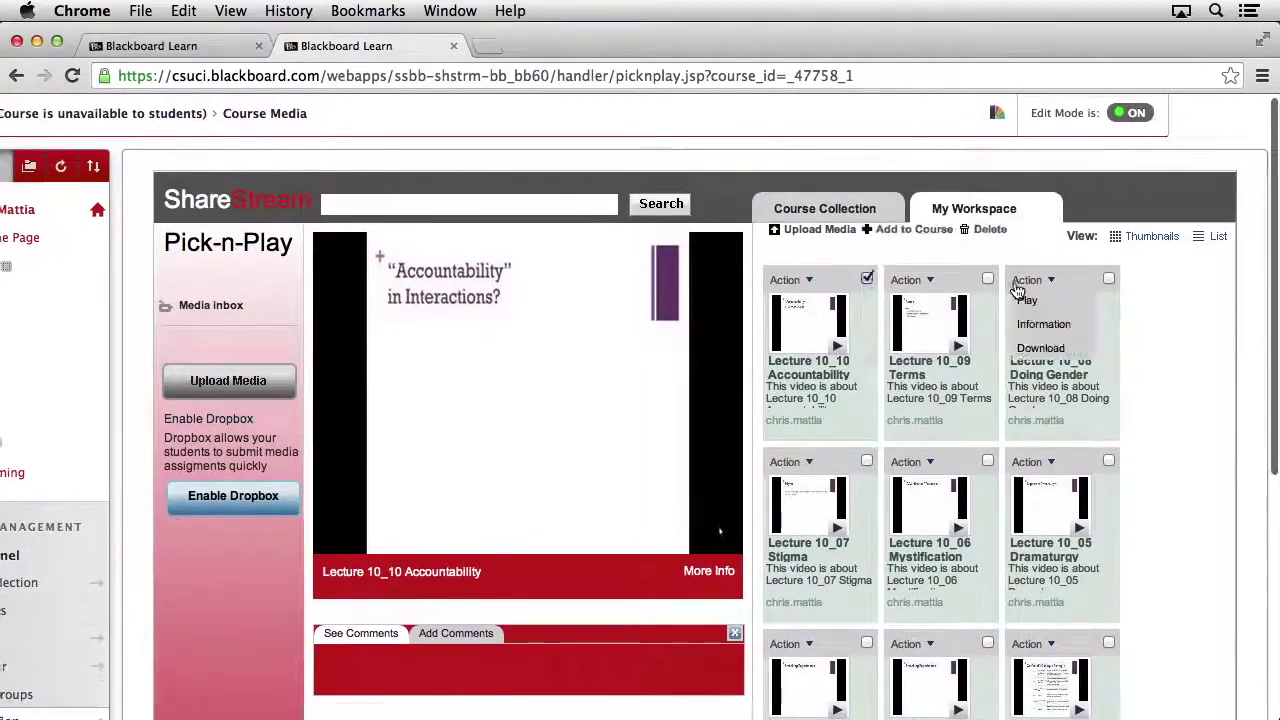
left_click(987, 279)
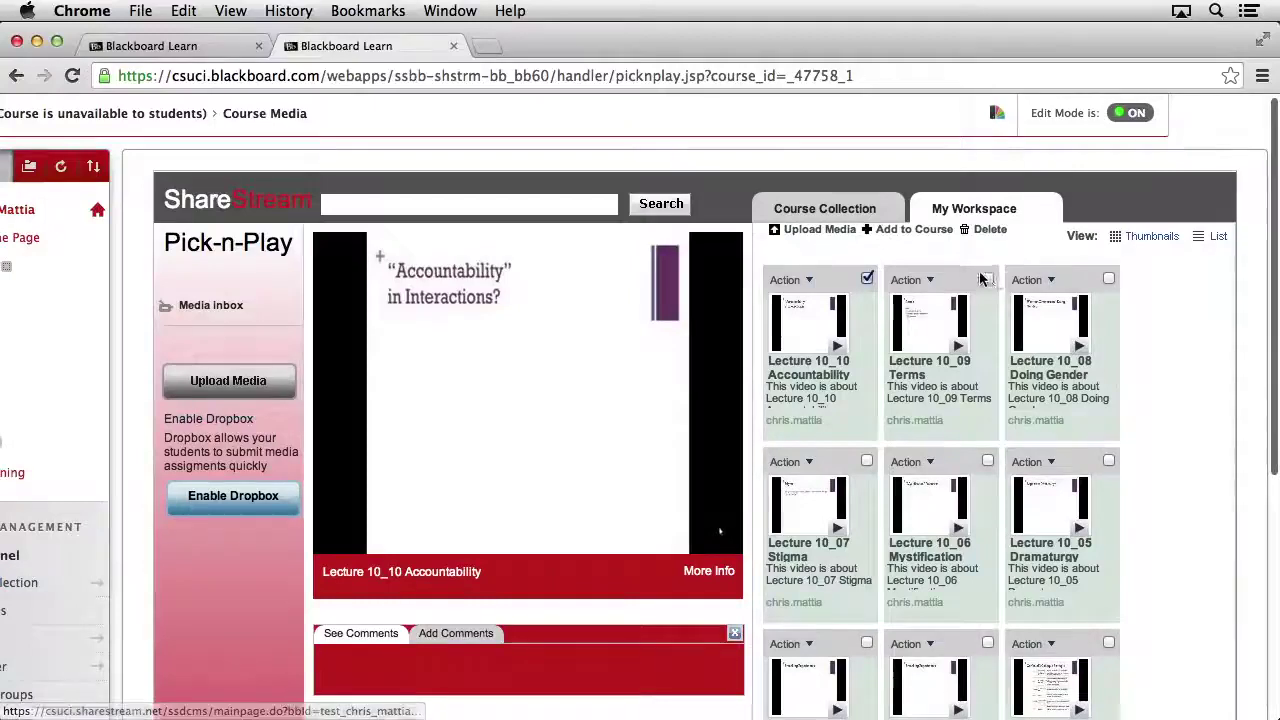
left_click(1109, 279)
left_click(1109, 461)
mouse_move(1077, 467)
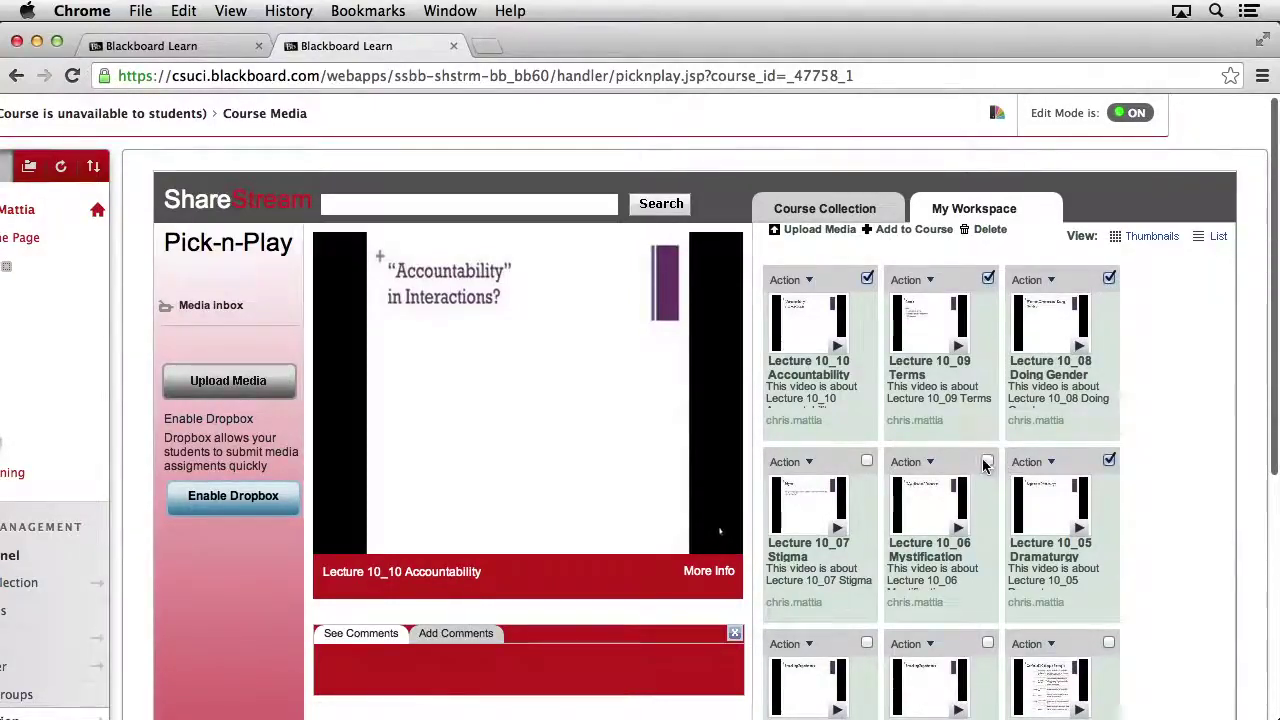
left_click(866, 461)
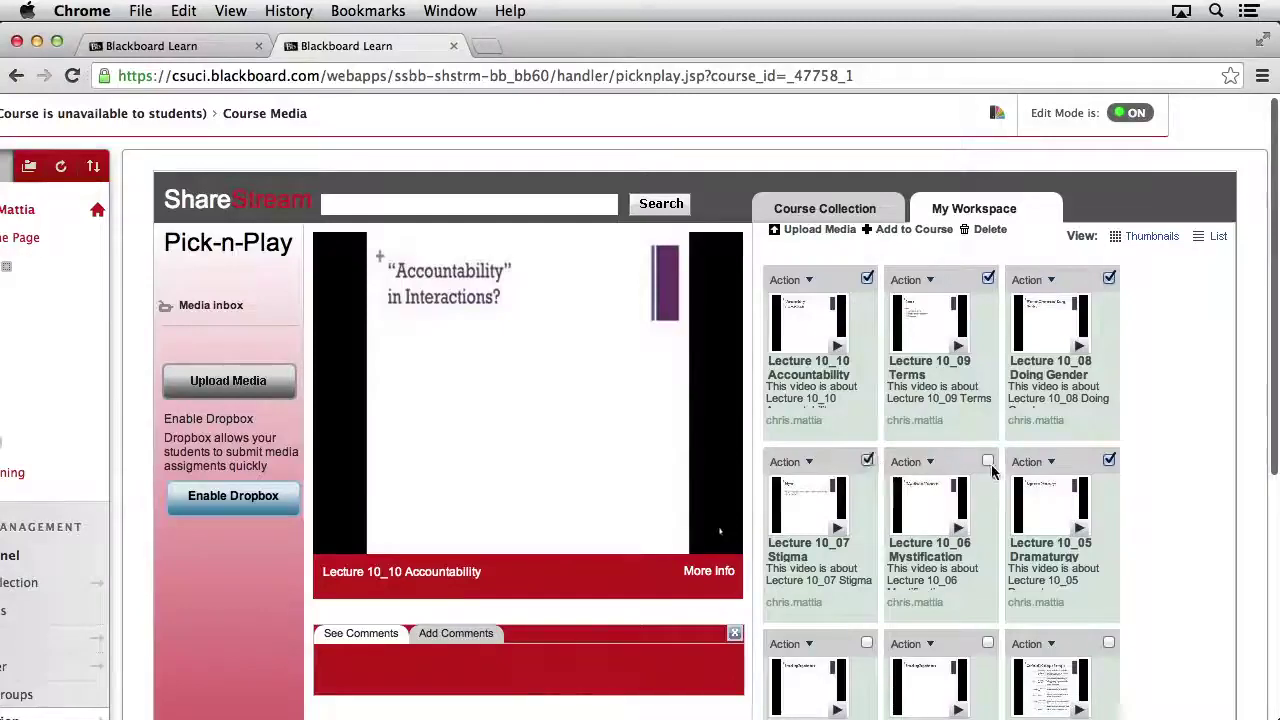
left_click(987, 461)
Step: Mark the remaining videos: Lecture 10_04, Lecture10_03, Lecture 10_02 and the last one
scroll(980, 480, "down", 1)
scroll(980, 483, "down", 5)
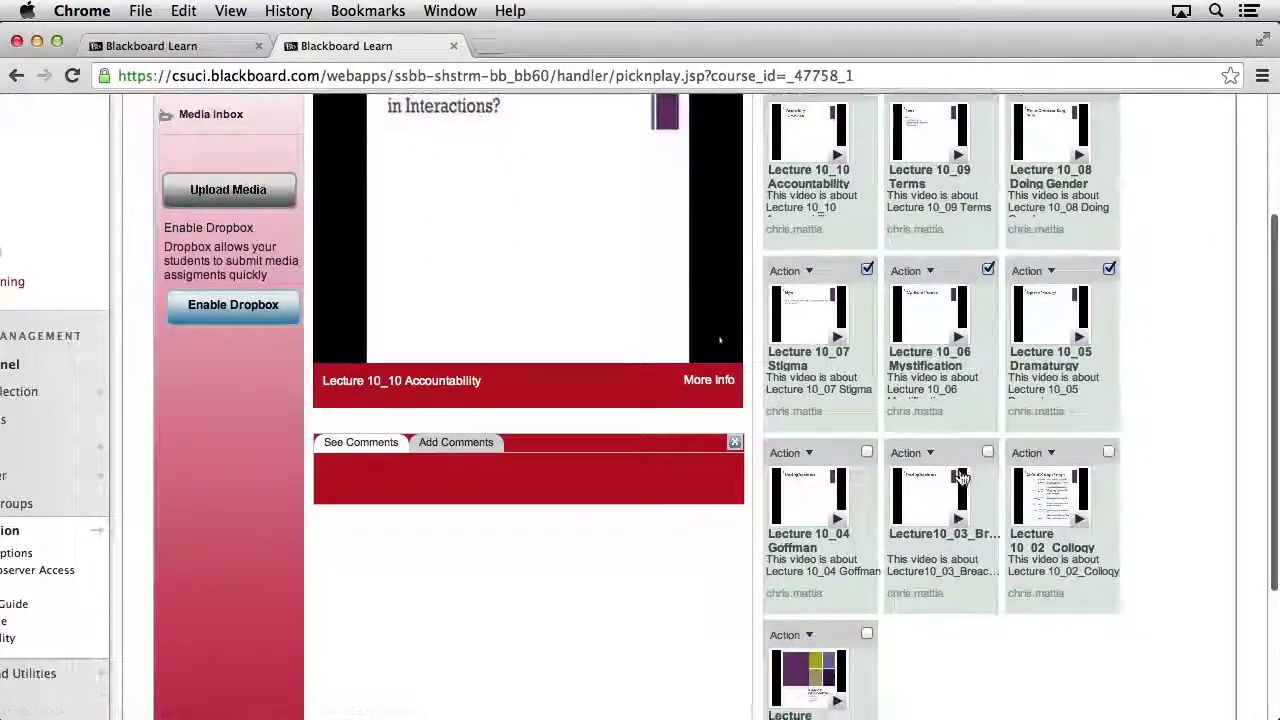
left_click(867, 451)
left_click(987, 453)
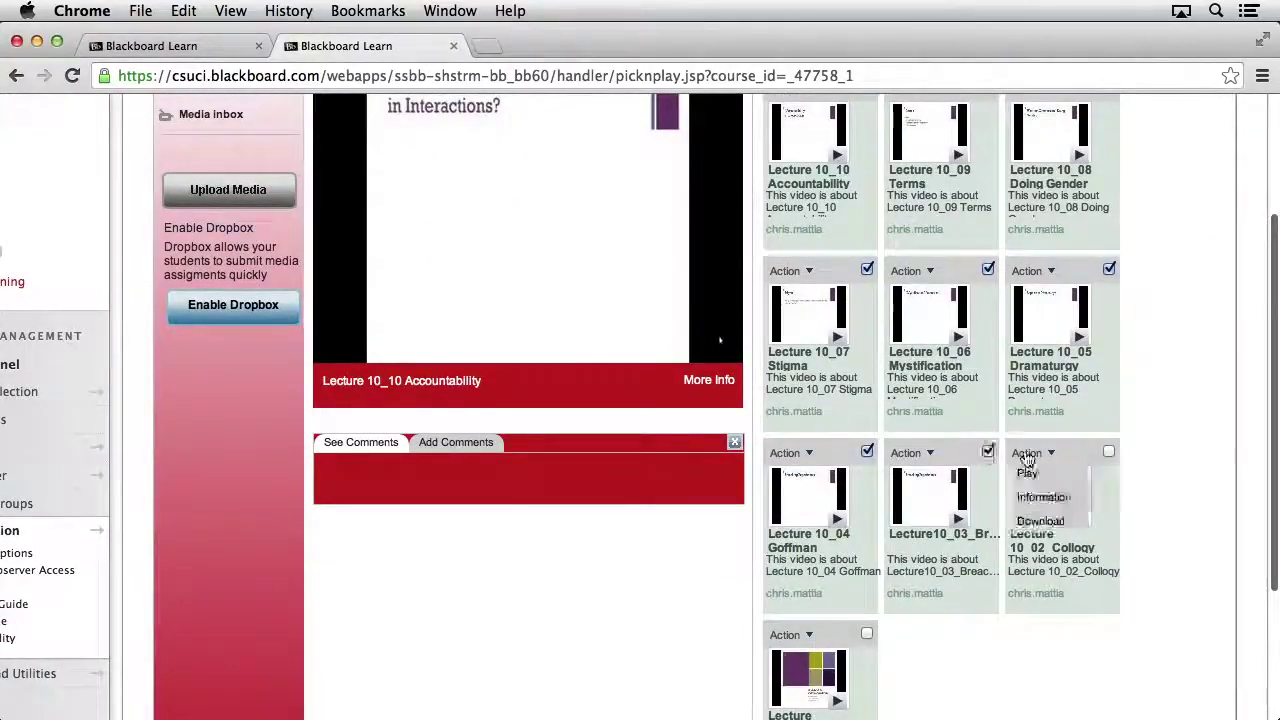
left_click(1108, 452)
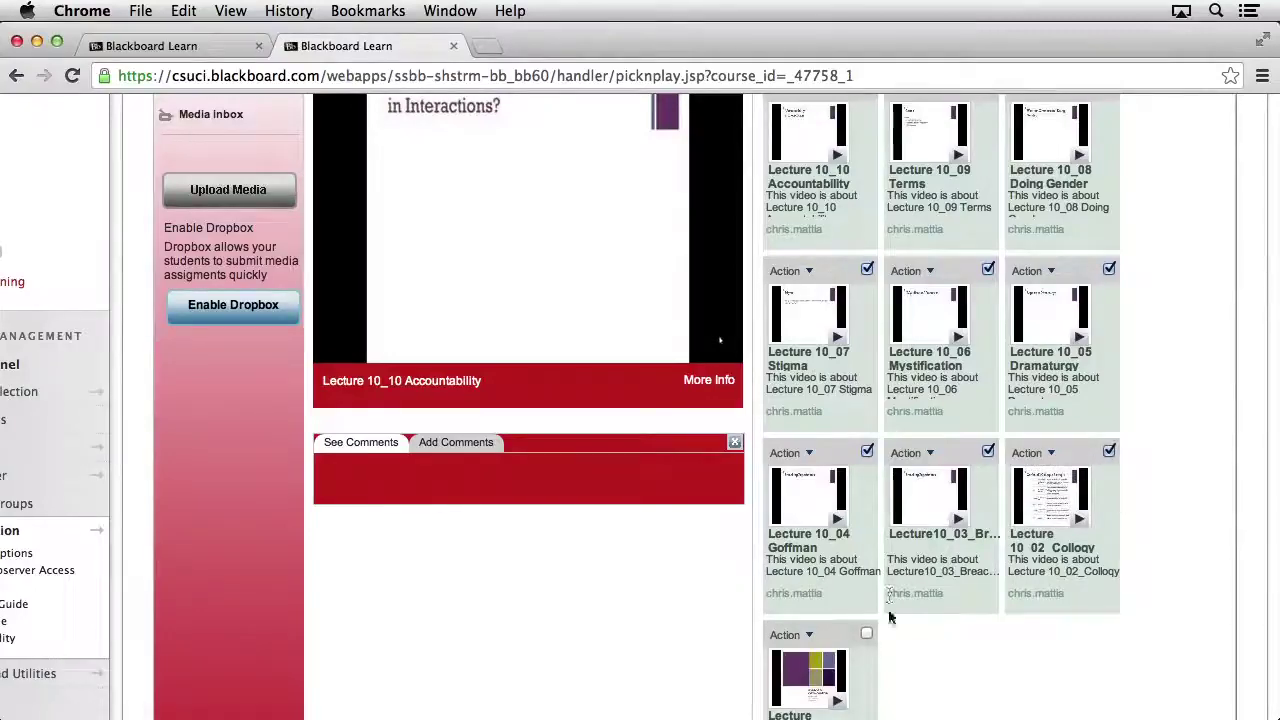
left_click(867, 635)
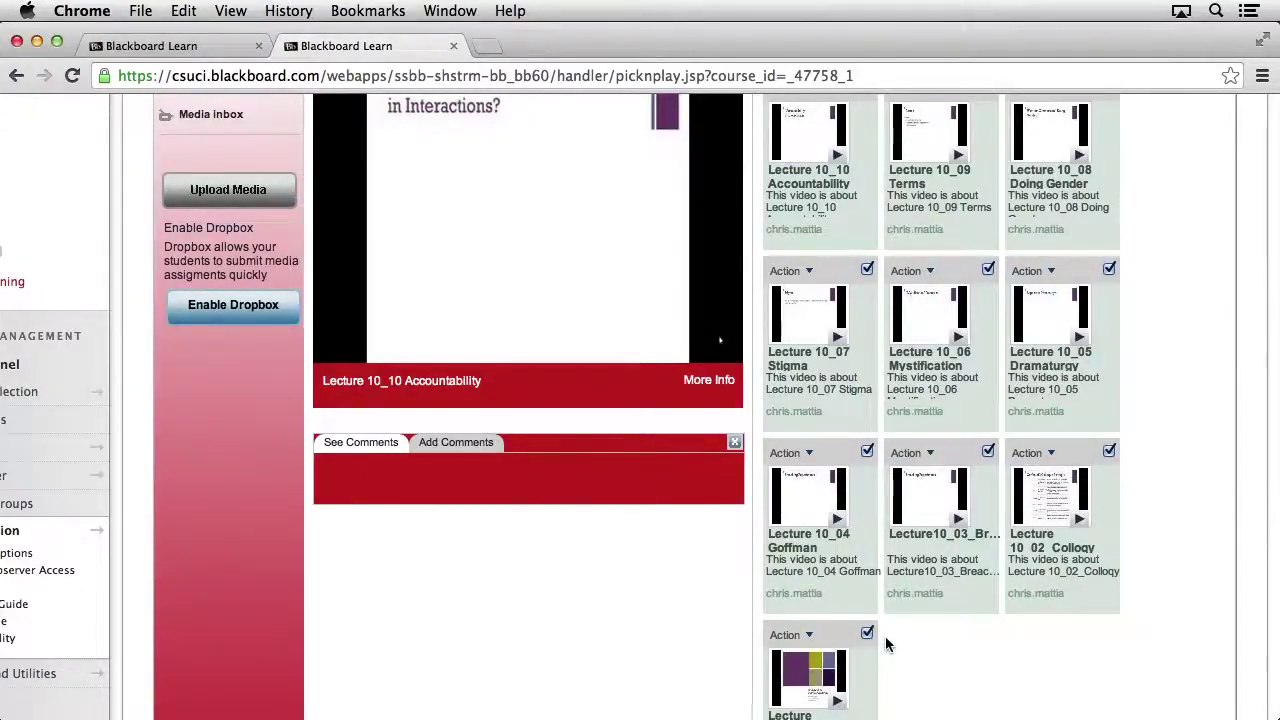
scroll(886, 645, "up", 5)
scroll(886, 645, "up", 1)
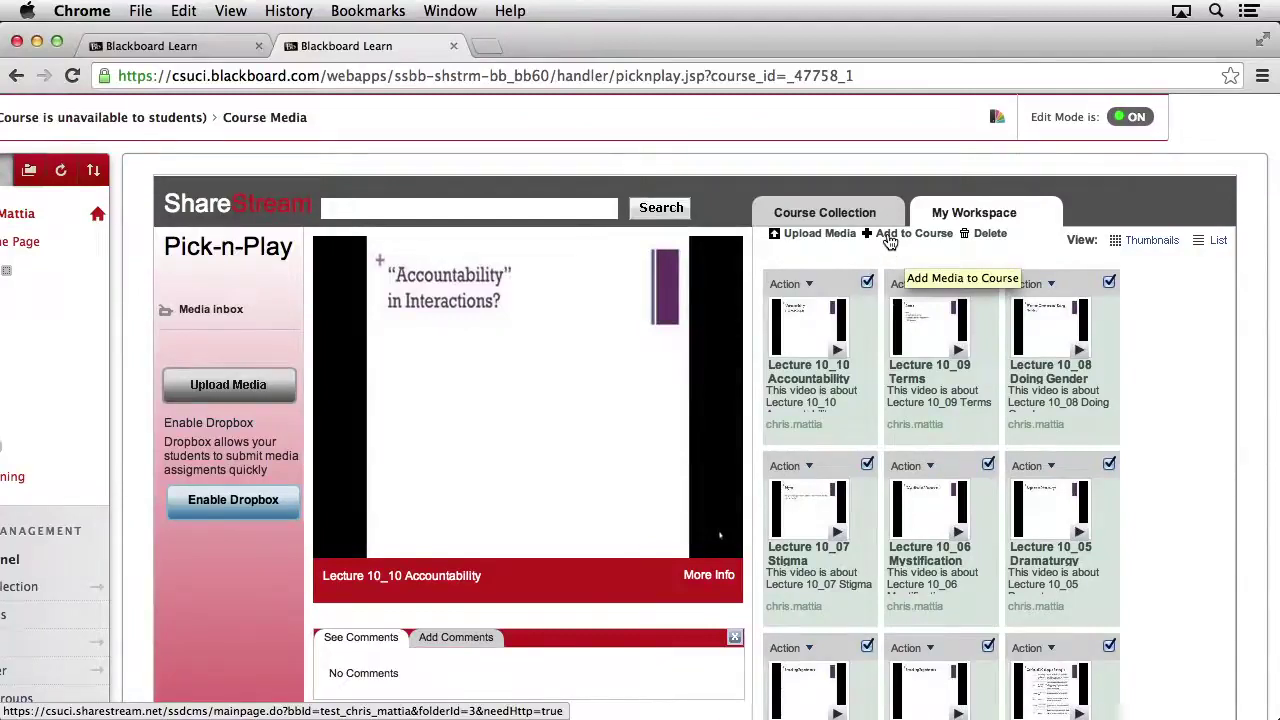
Step: Copy the ten marked videos into the course collection's Lecture 10 folder
left_click(890, 238)
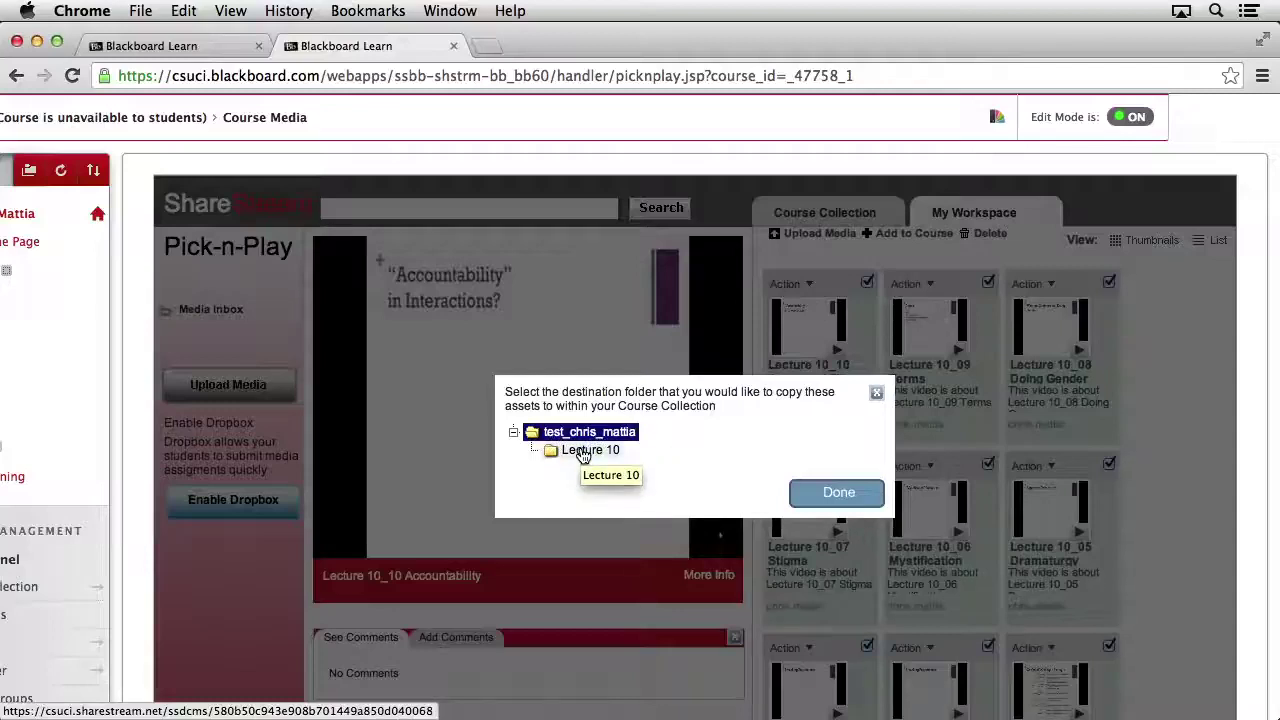
left_click(583, 452)
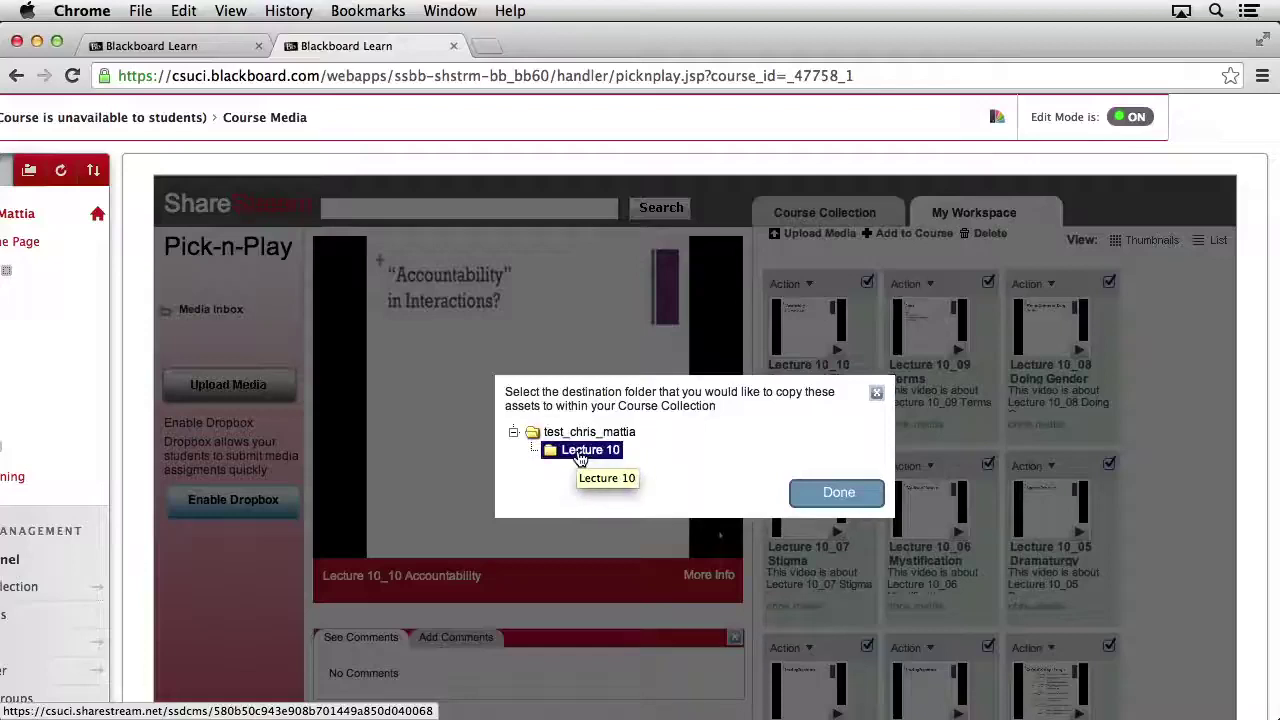
left_click(838, 494)
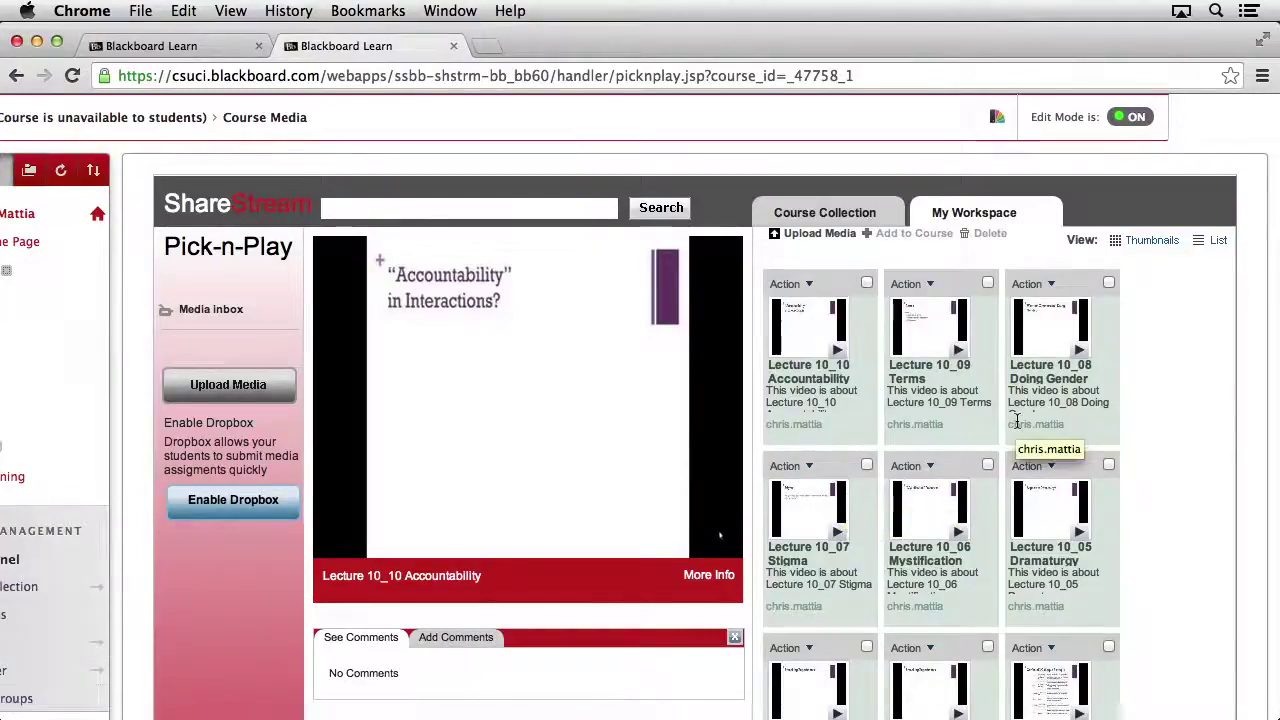
left_click(822, 216)
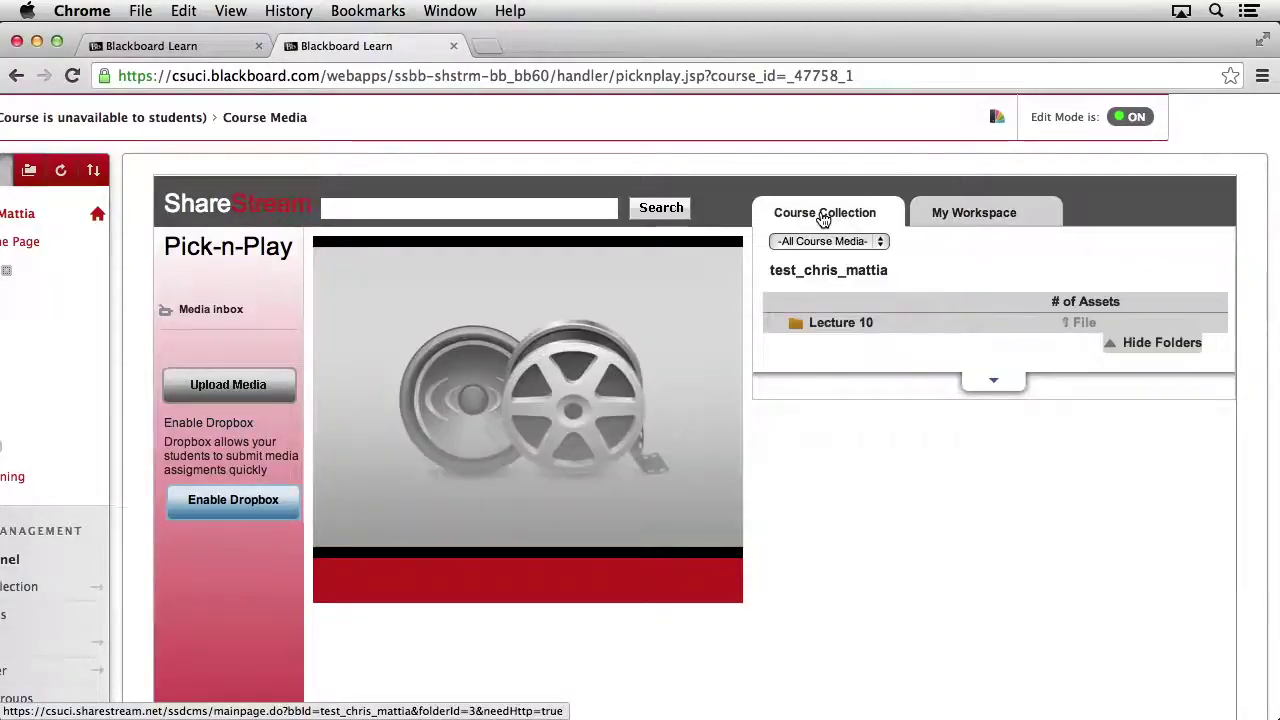
left_click(828, 326)
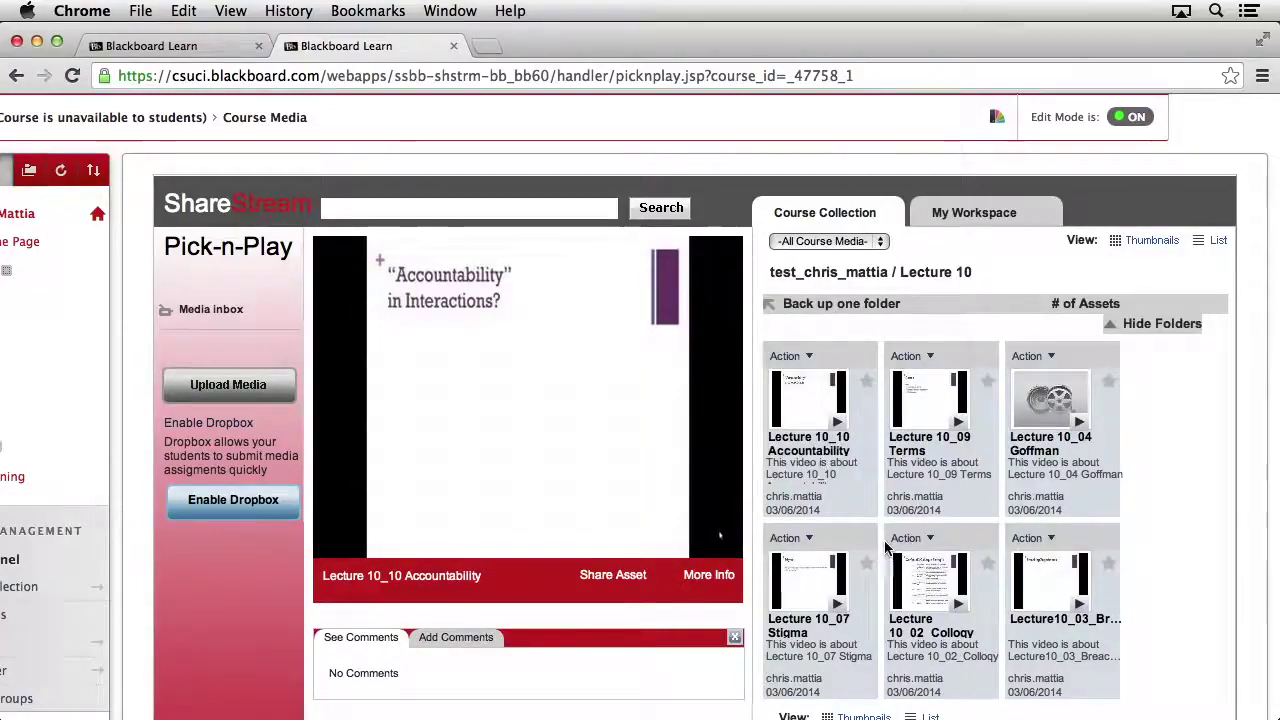
left_click(1050, 541)
scroll(1172, 540, "down", 3)
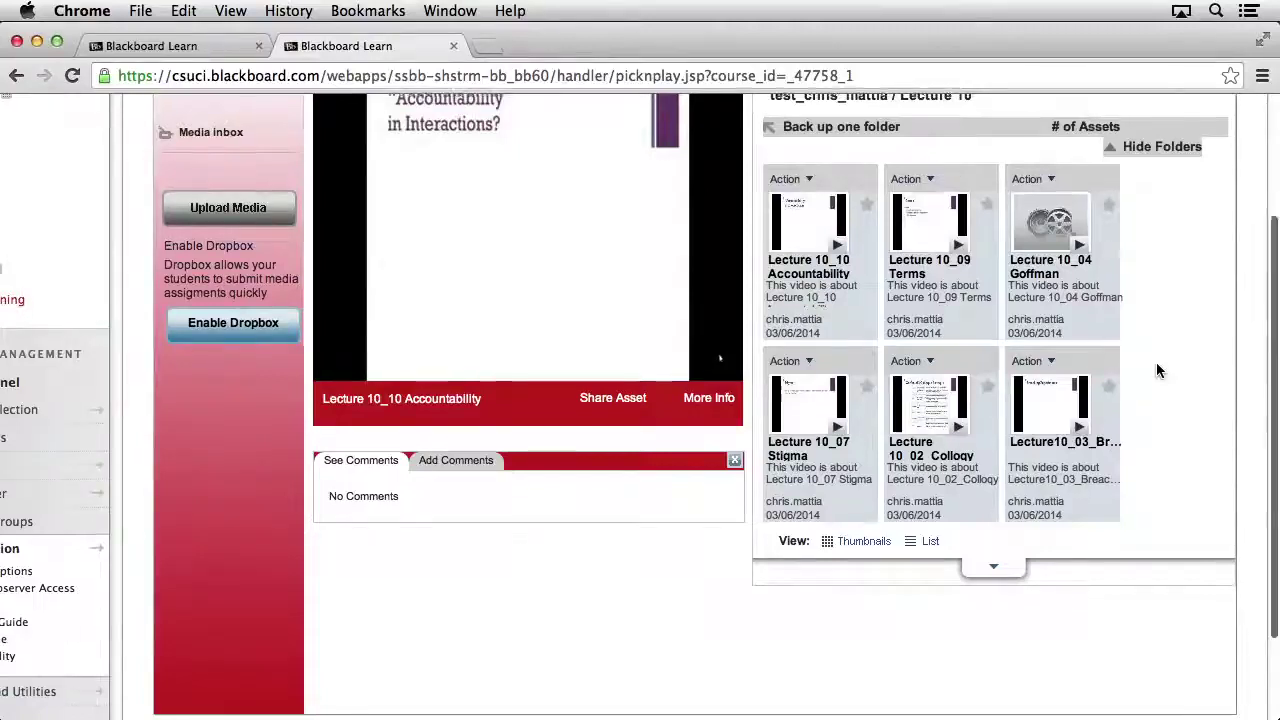
scroll(1157, 364, "up", 3)
left_click(974, 162)
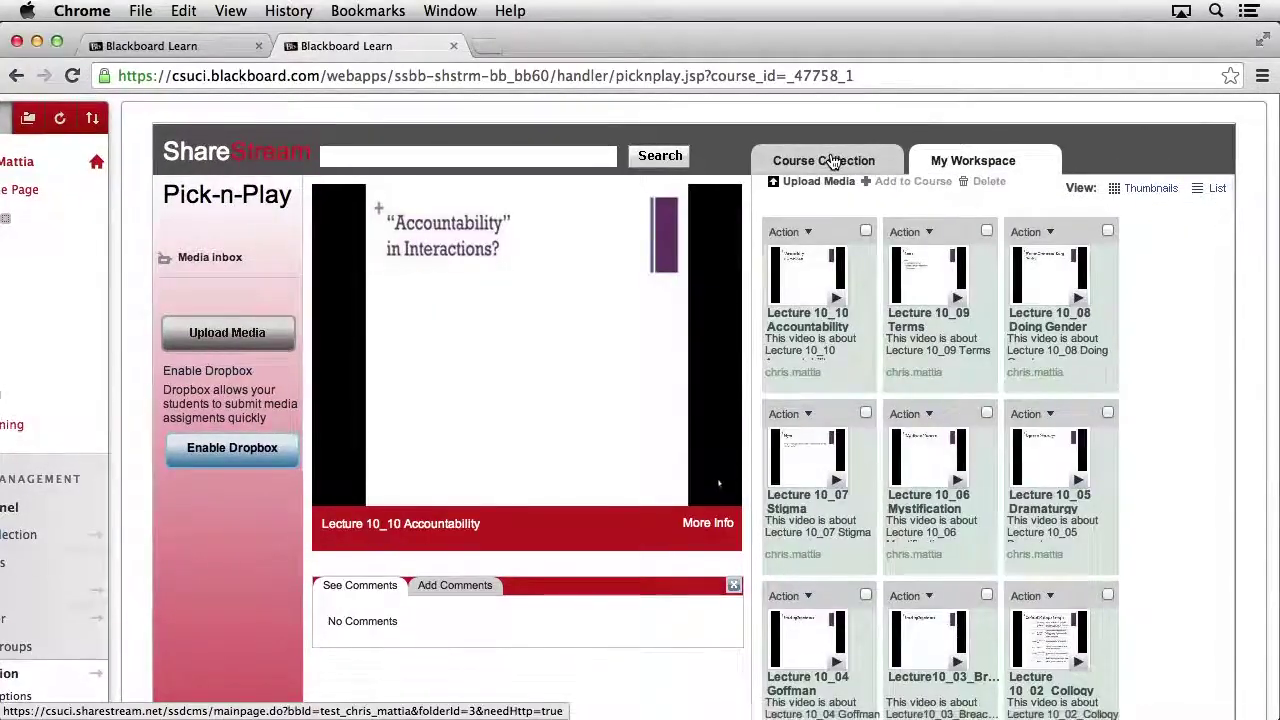
left_click(834, 162)
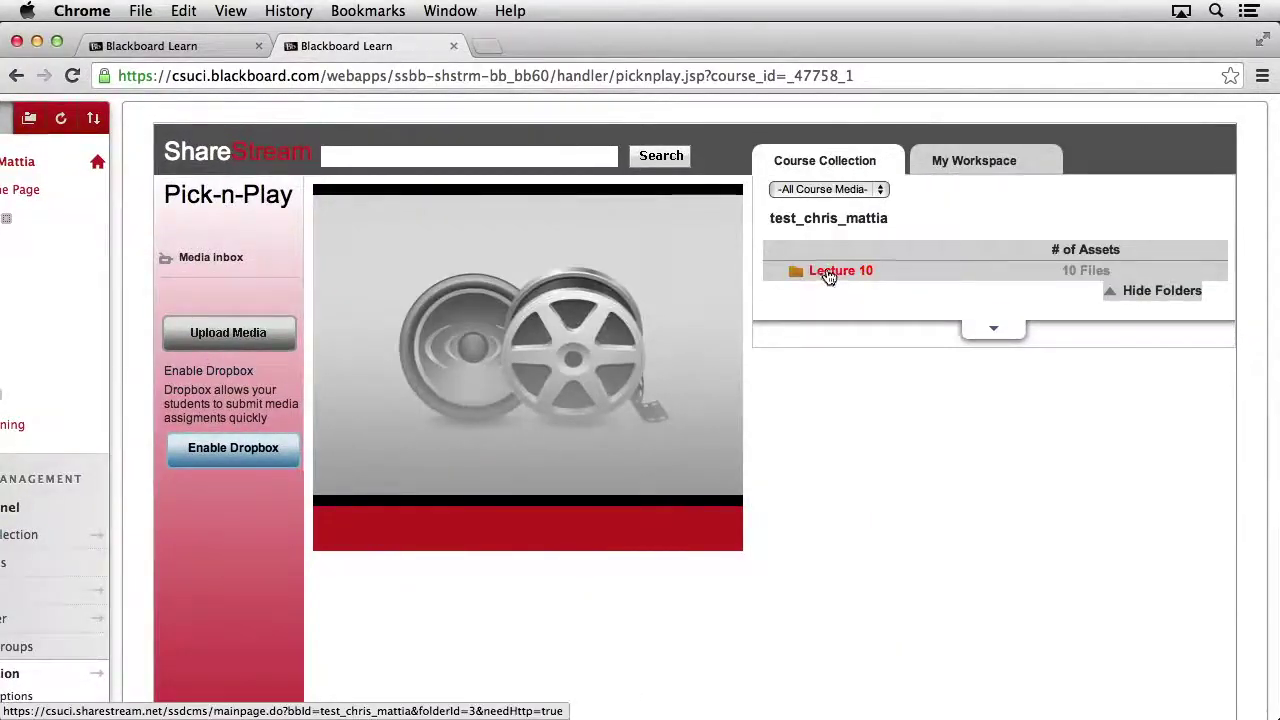
Step: Open the Lecture 10 folder and scroll through its ten videos
left_click(828, 276)
scroll(1173, 405, "down", 5)
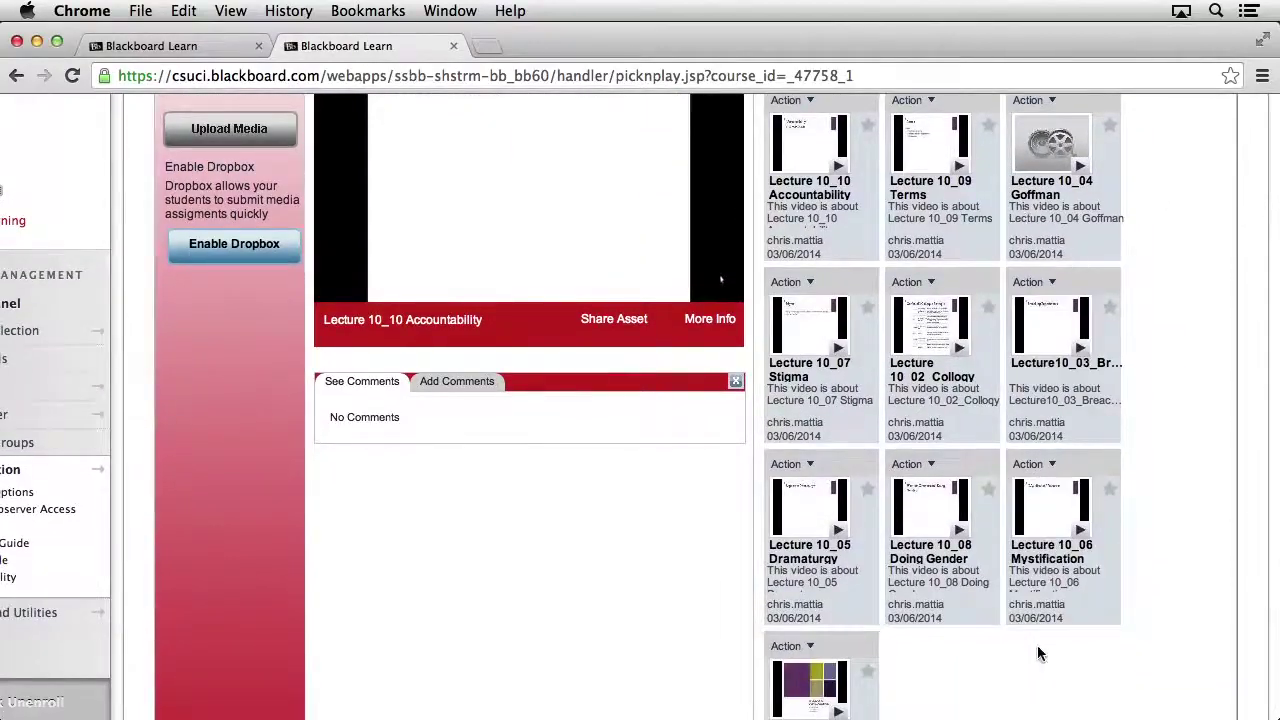
scroll(1168, 432, "up", 5)
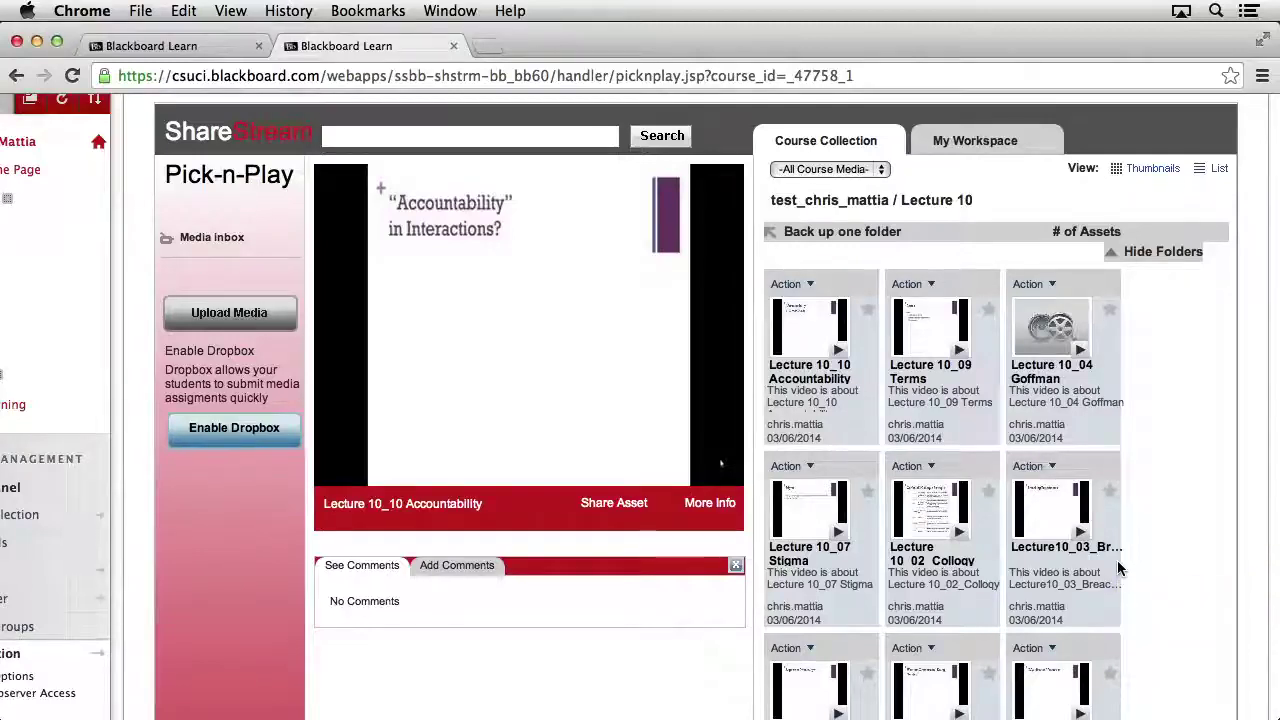
Step: Back in the Media Manager tab, sort the Lecture 10 videos ascending by Title
left_click(172, 49)
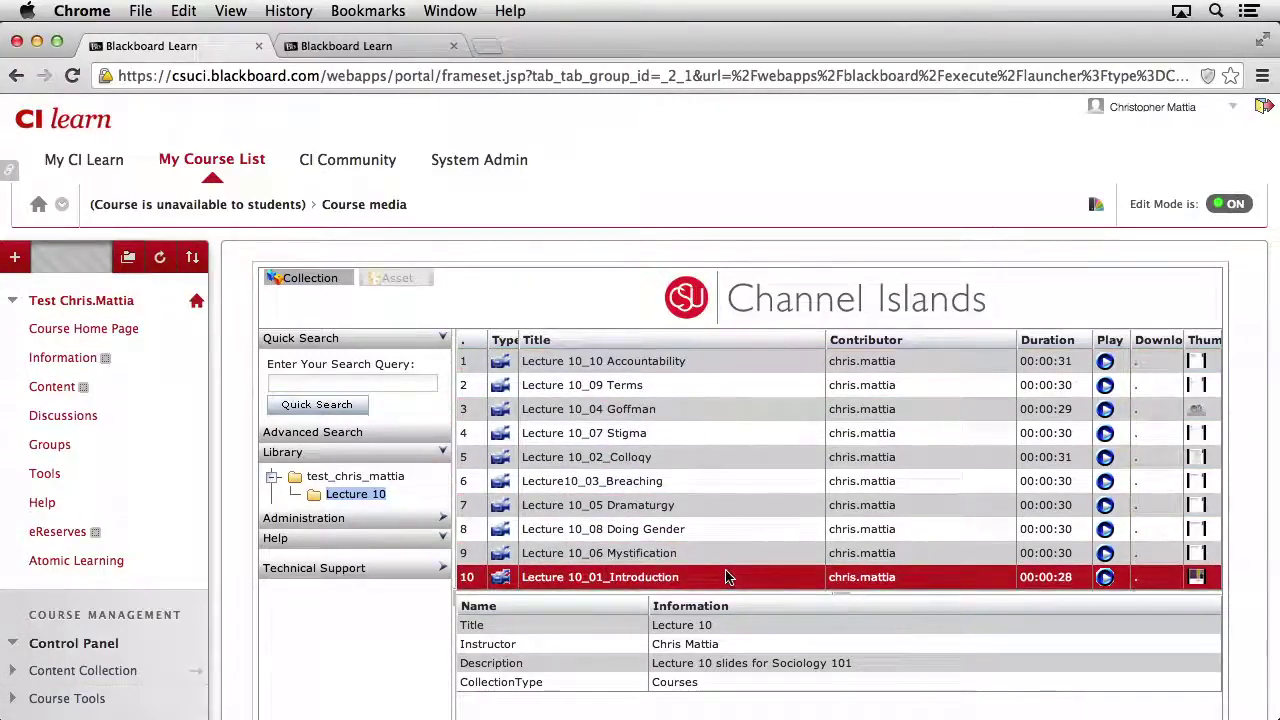
left_click(609, 338)
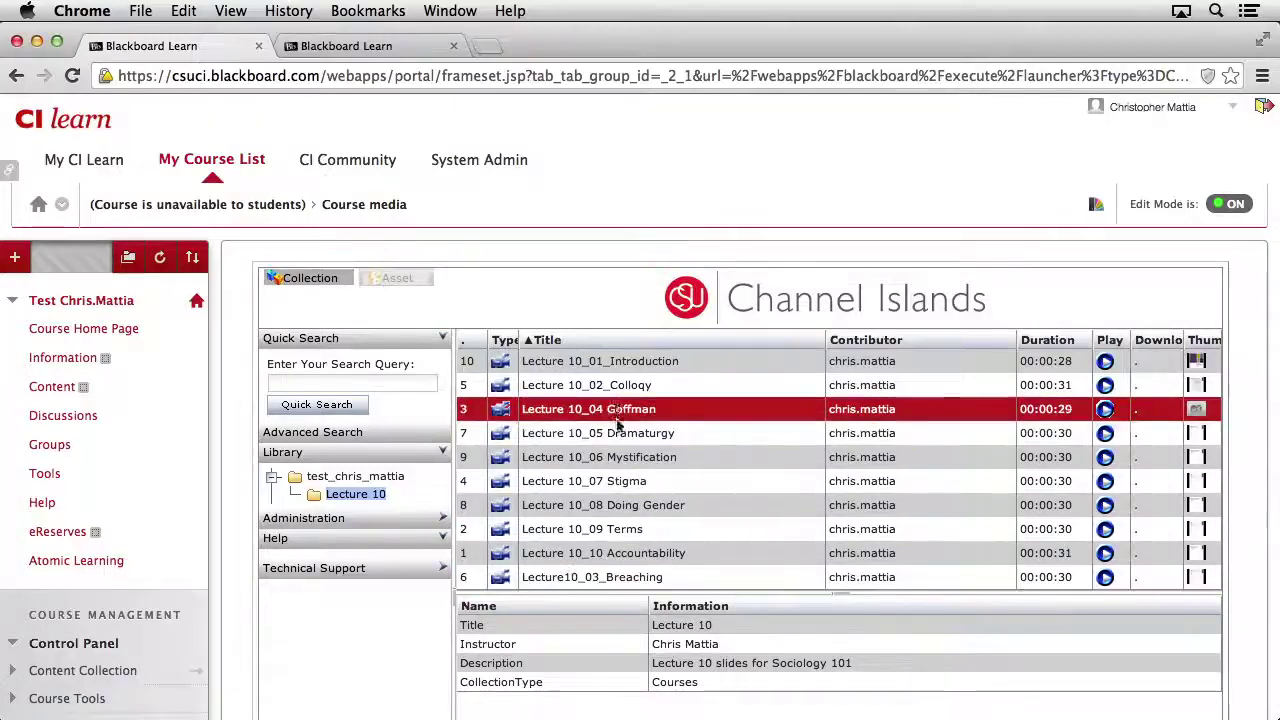
Step: Retitle Lecture10_03_Breaching to 'Lecture 10_03_Breaching' through Edit Master Asset and save it
right_click(597, 580)
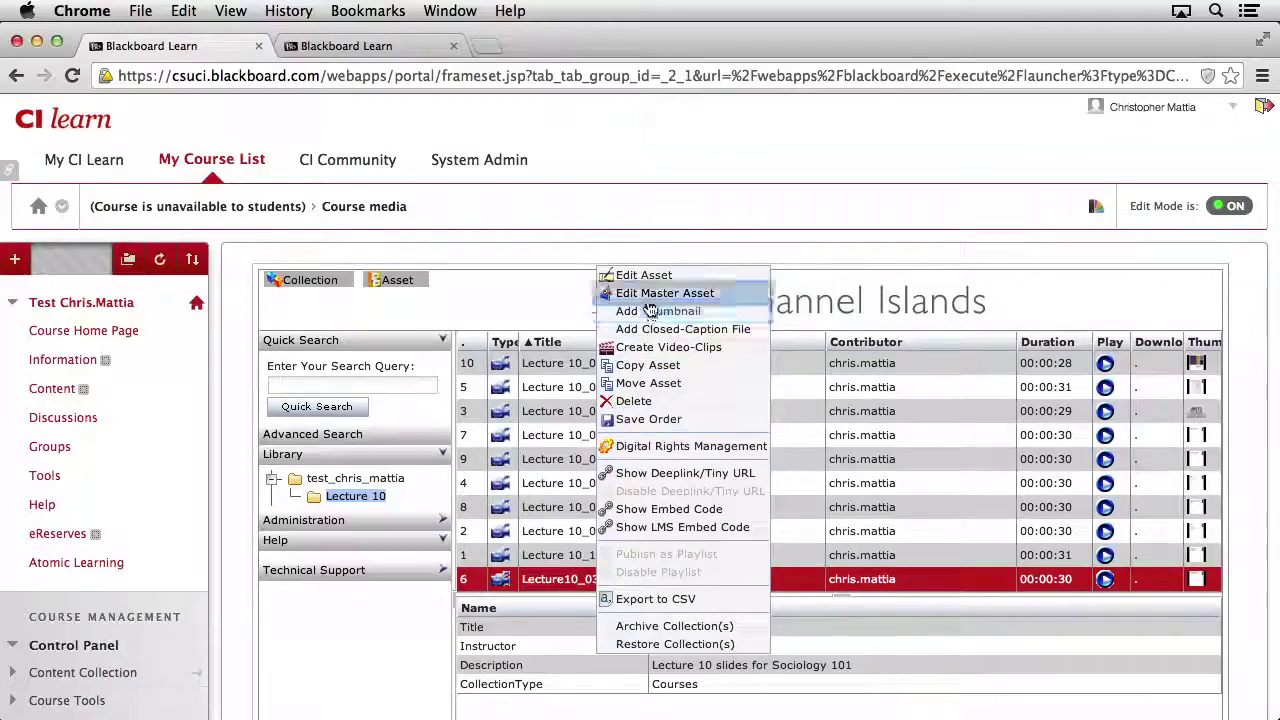
left_click(711, 294)
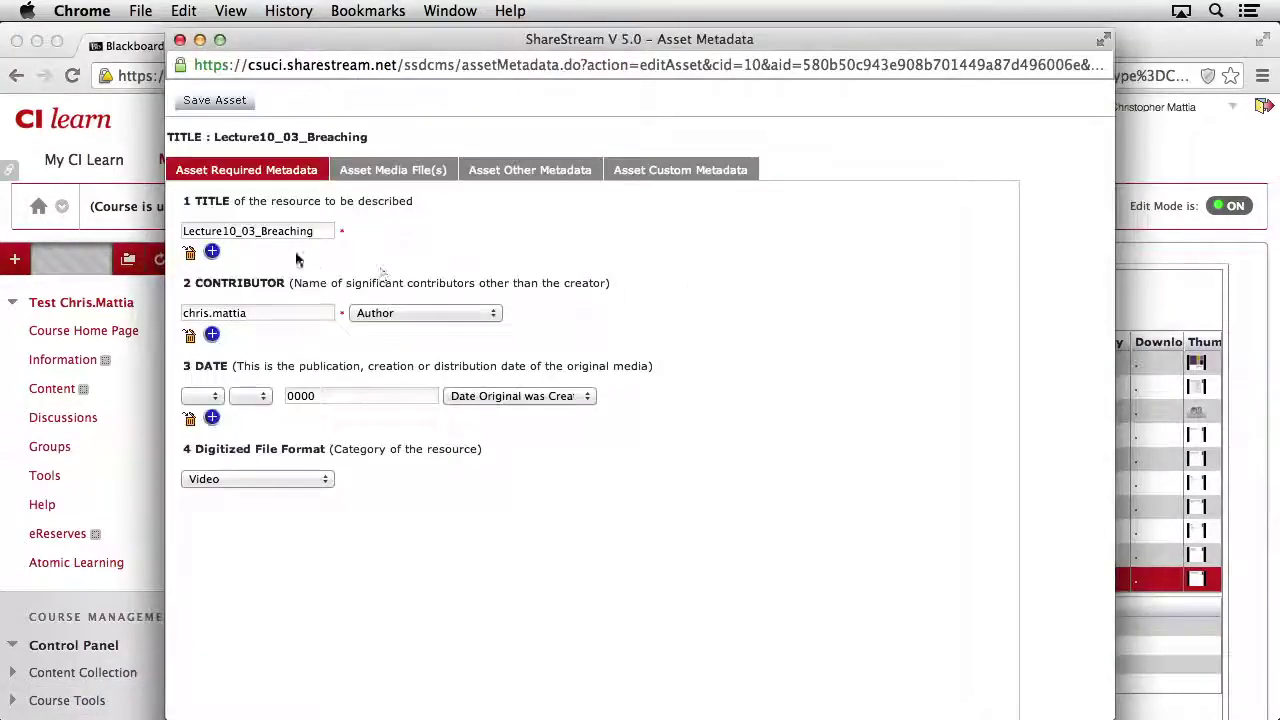
left_click(260, 232)
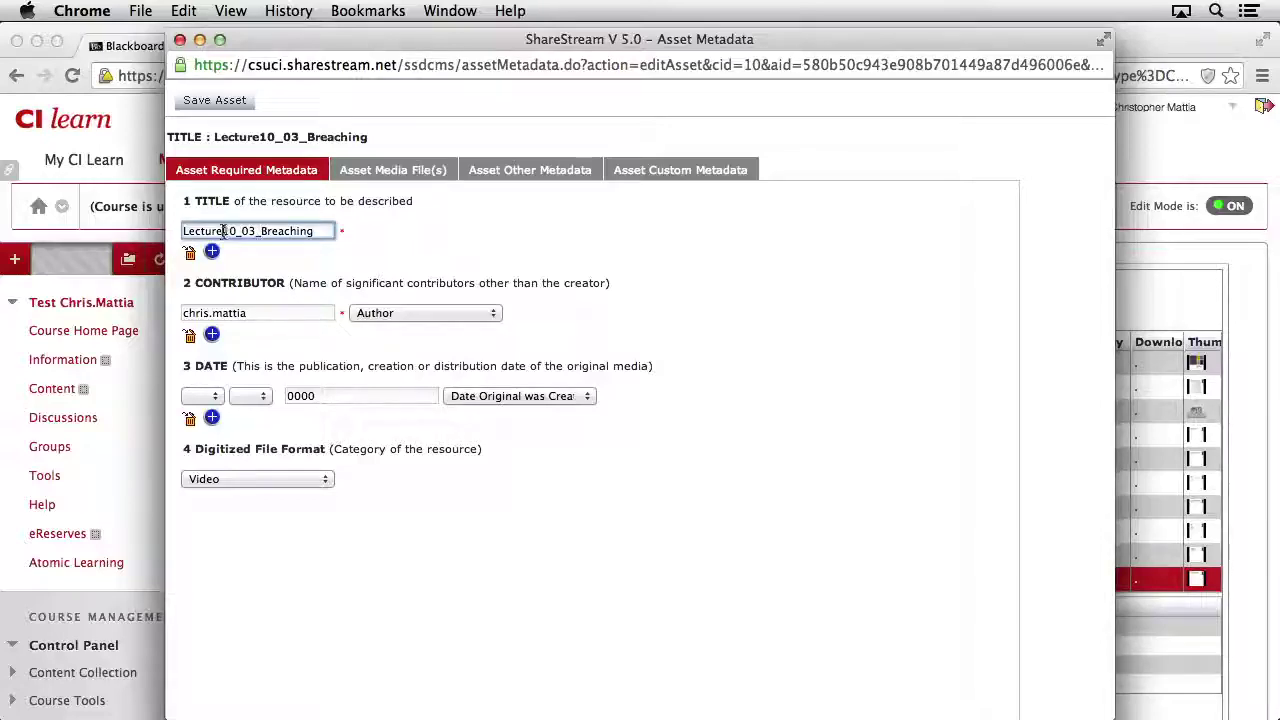
left_click(223, 231)
left_click(228, 110)
left_click(795, 280)
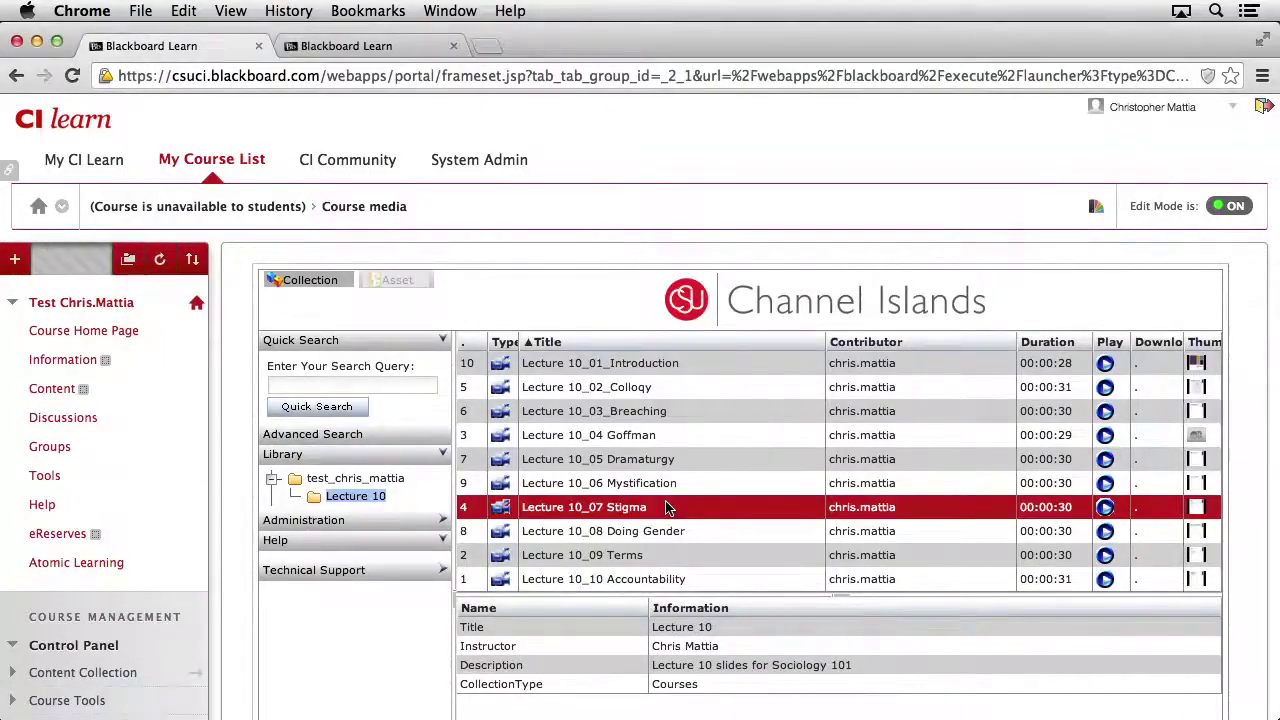
Step: Save the title-sorted order of the ten videos and confirm it
right_click(716, 412)
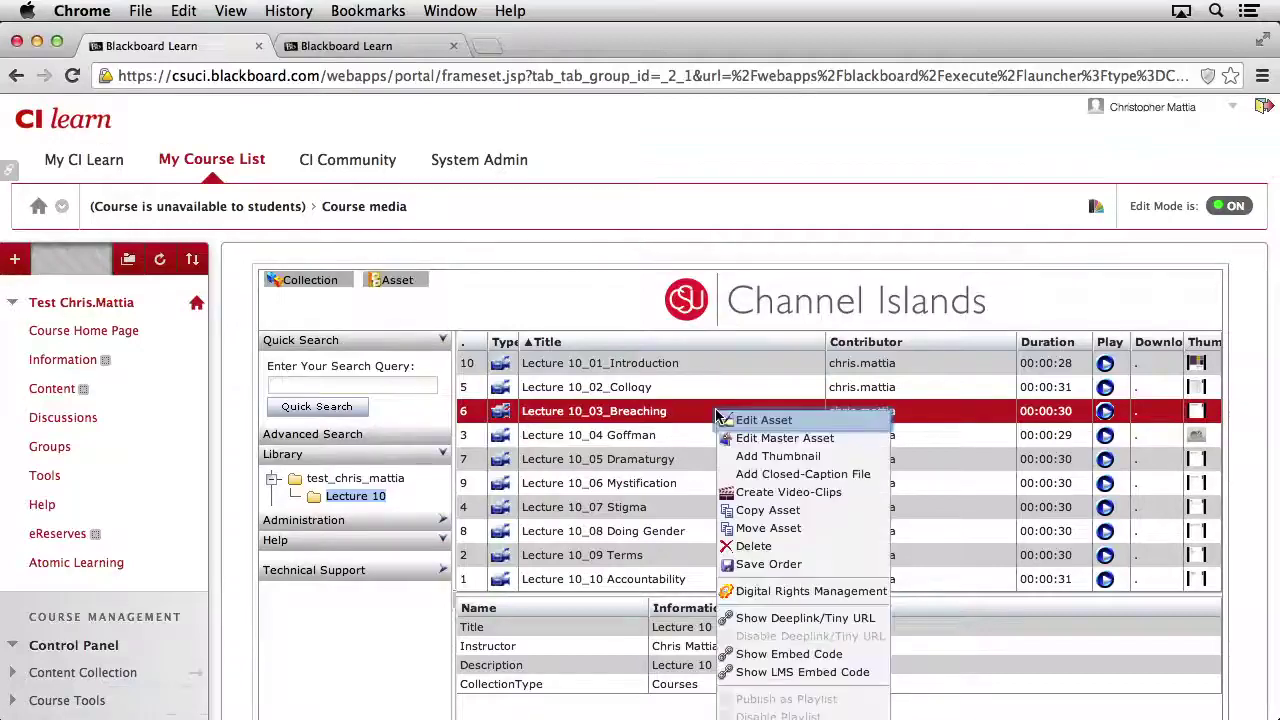
left_click(794, 566)
left_click(789, 285)
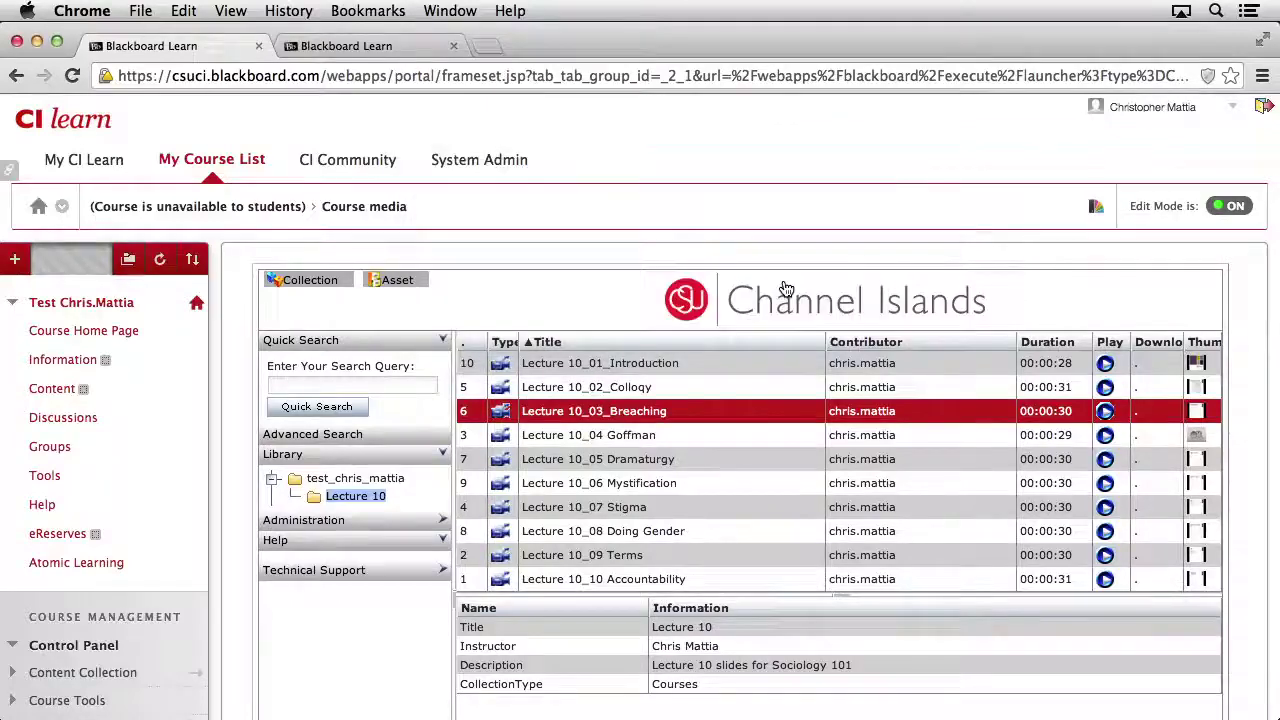